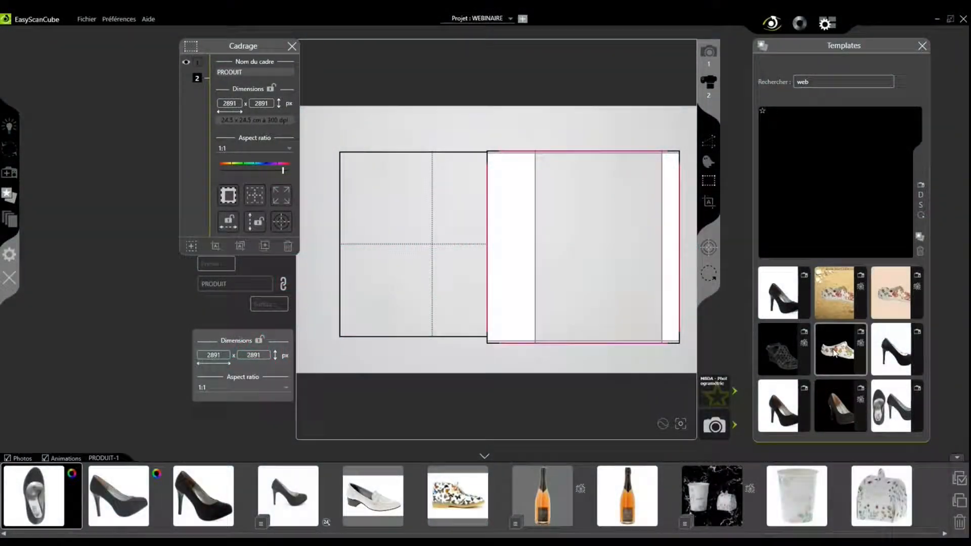
Apply the AUTOMASK GUIDES BLANC WEBINAIRE template to the live view and hide the framing margins.
left_click(835, 352)
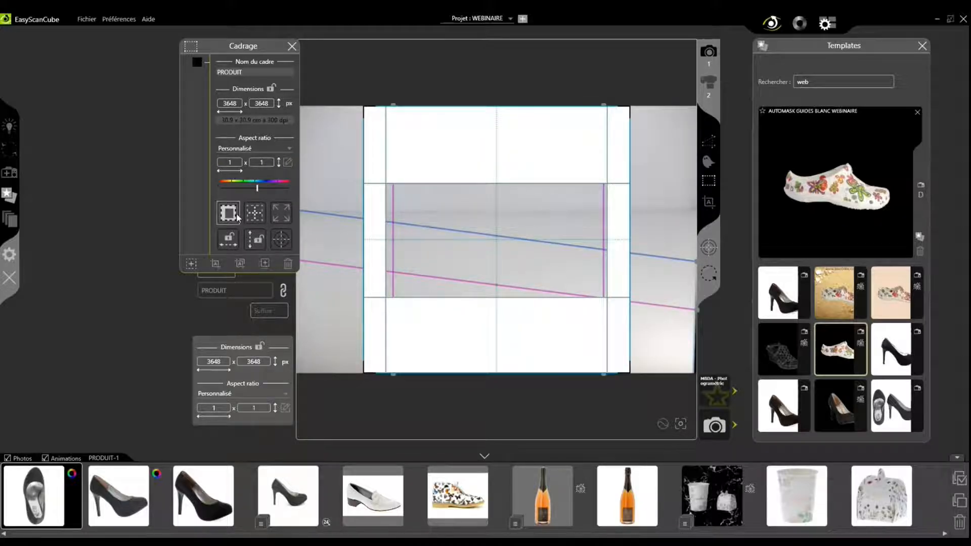
left_click(237, 217)
Open the guide line settings, hide the four guide lines one by one and show them all again.
left_click(714, 145)
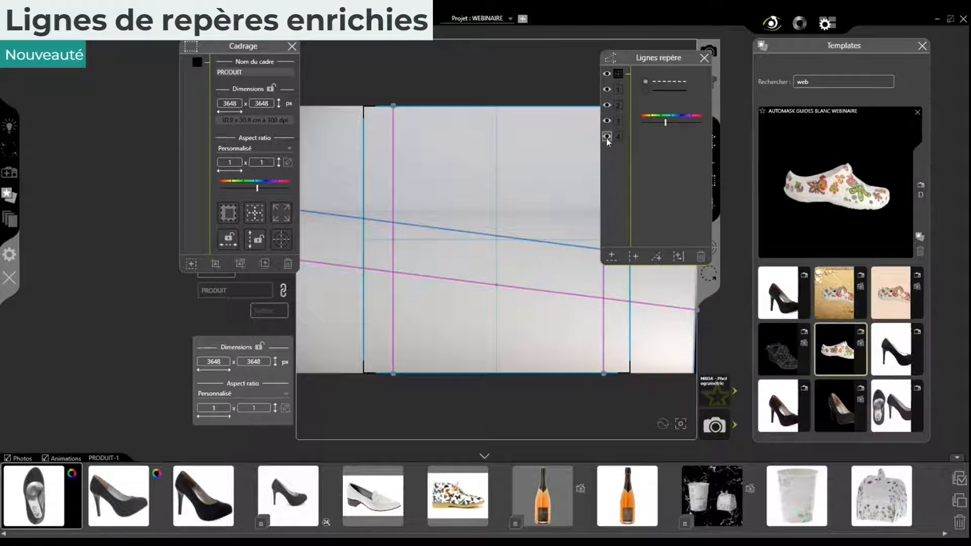
left_click(606, 137)
left_click(607, 121)
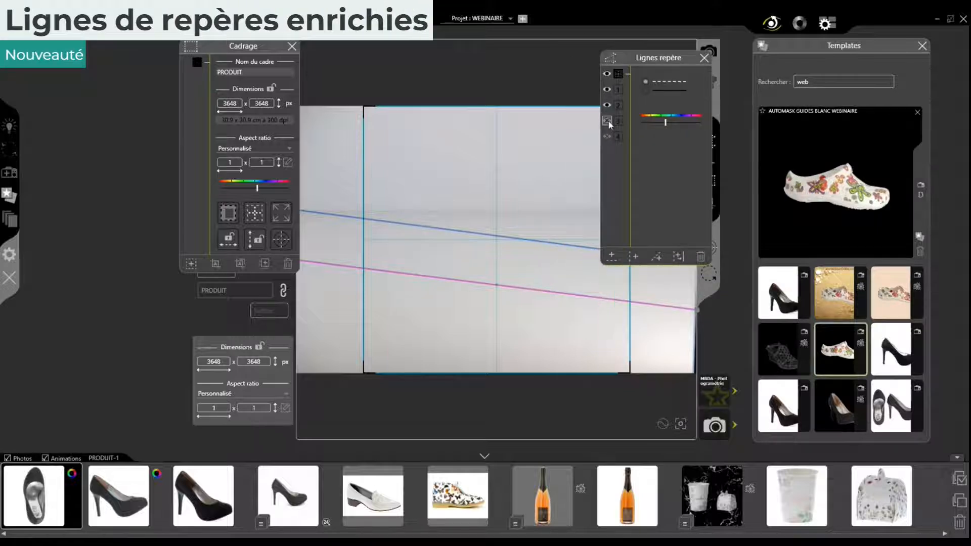
left_click(607, 105)
left_click(608, 90)
left_click(607, 106)
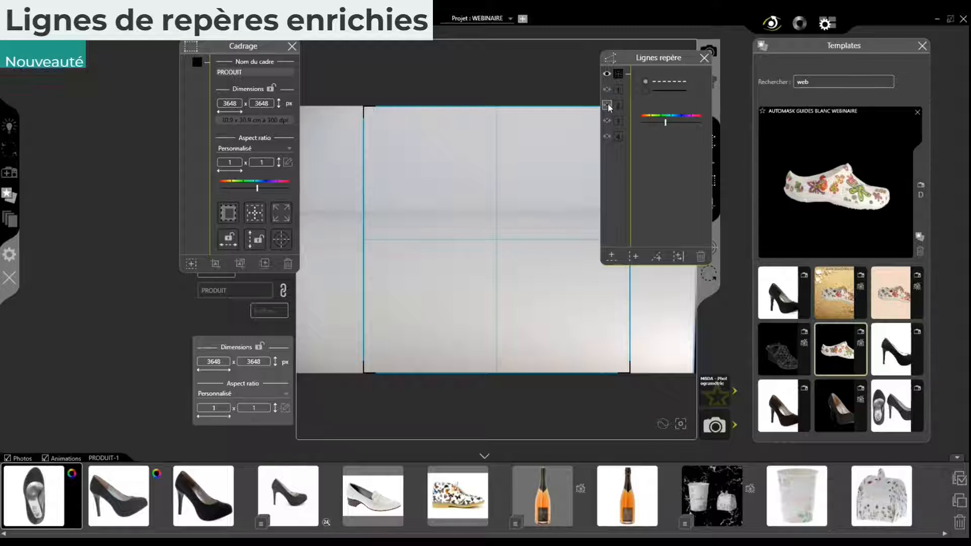
left_click(608, 90)
left_click(607, 121)
left_click(606, 136)
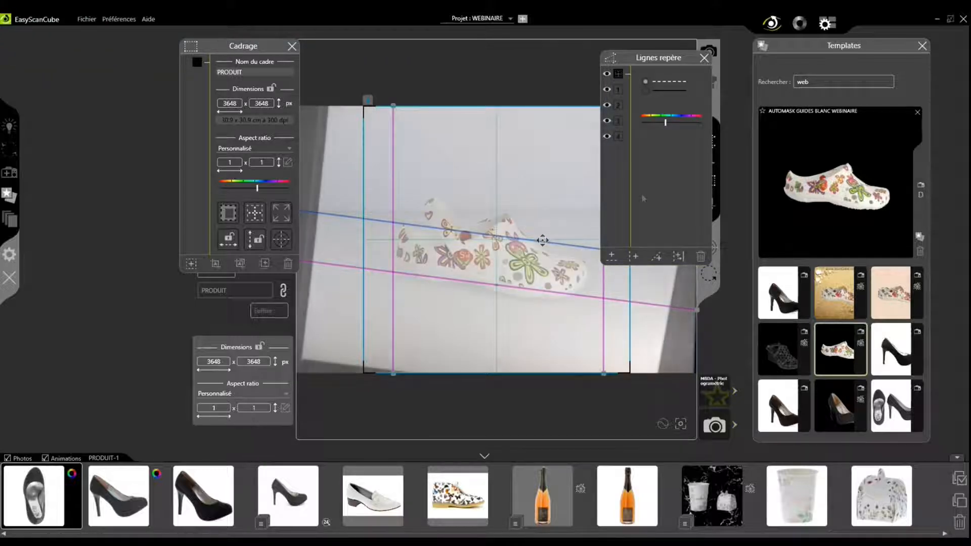
Show the framing margins and adjust the lower and upper margins to fit closely around the clog.
left_click(228, 213)
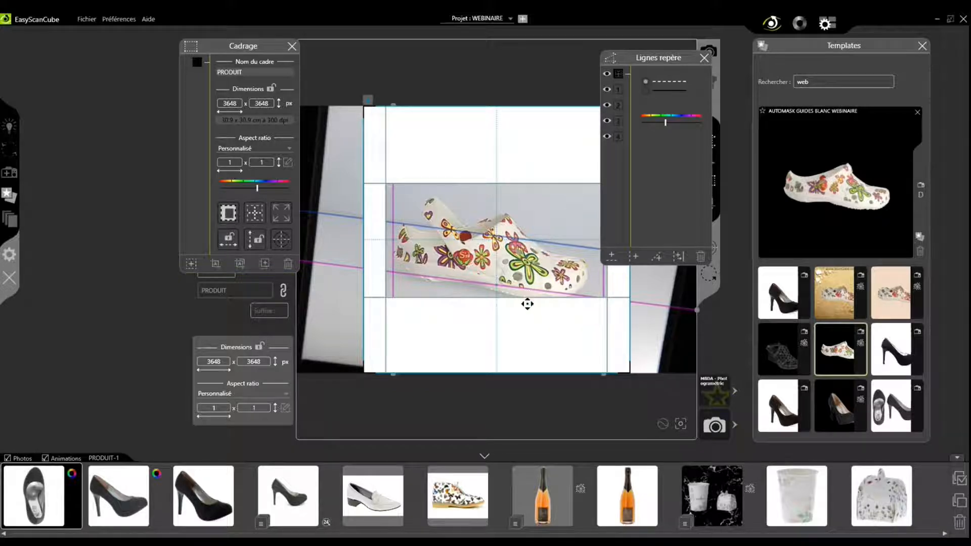
left_click_drag(524, 299, 523, 303)
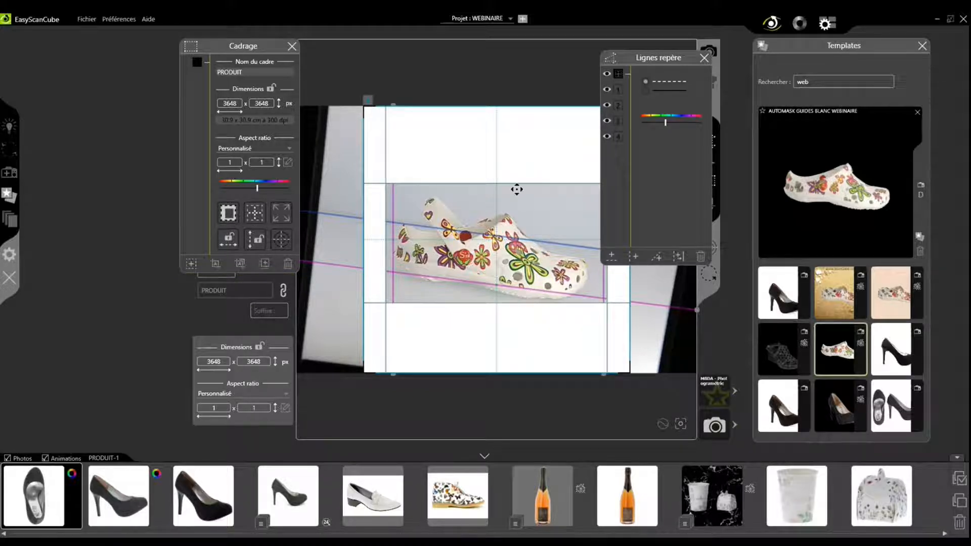
left_click_drag(516, 183, 519, 195)
Autofocus the camera on the clog's red strap button in the x5 magnified live view, and close that view.
left_click(666, 425)
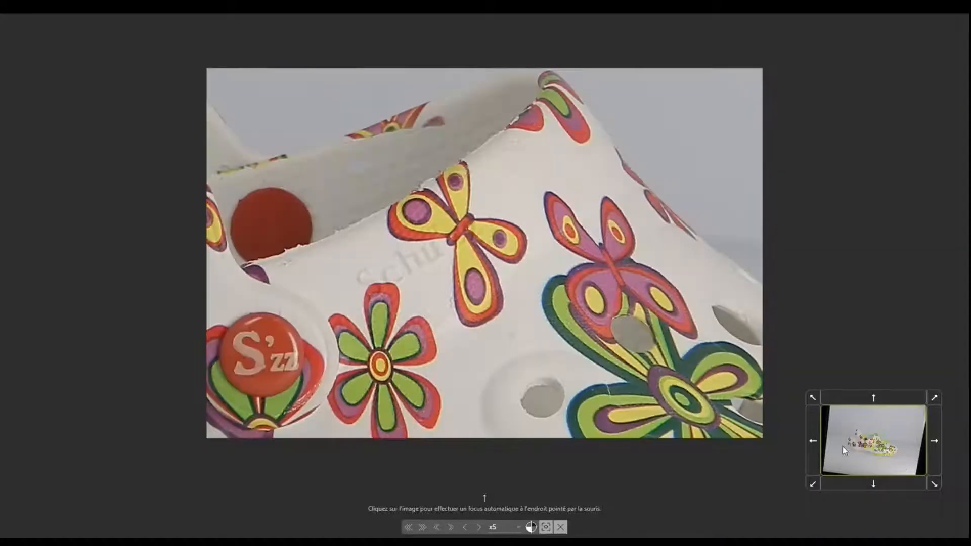
left_click_drag(583, 386, 419, 217)
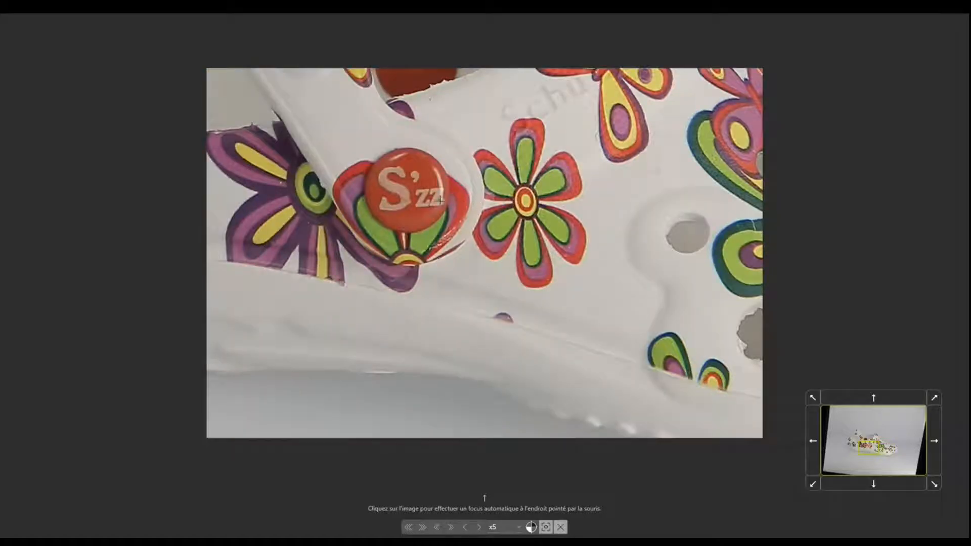
left_click(440, 201)
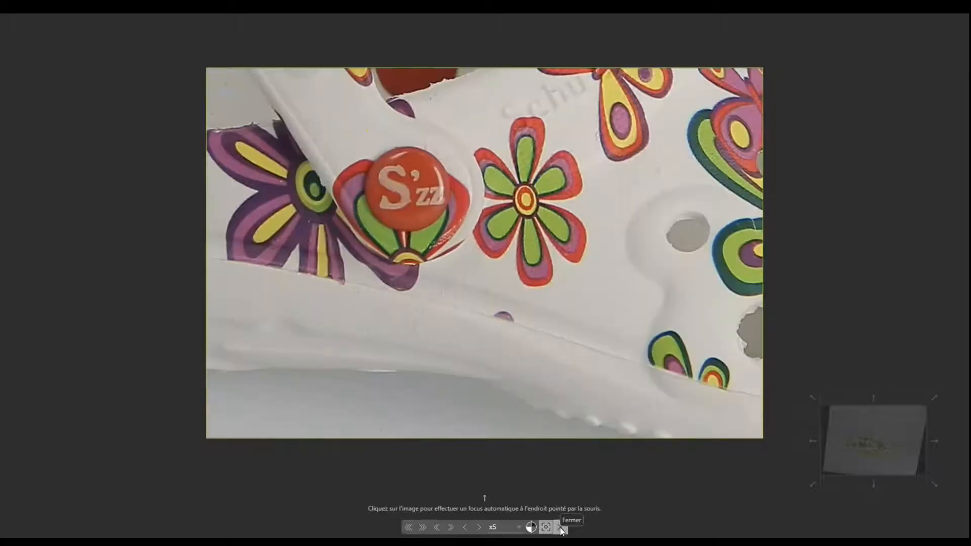
left_click(560, 527)
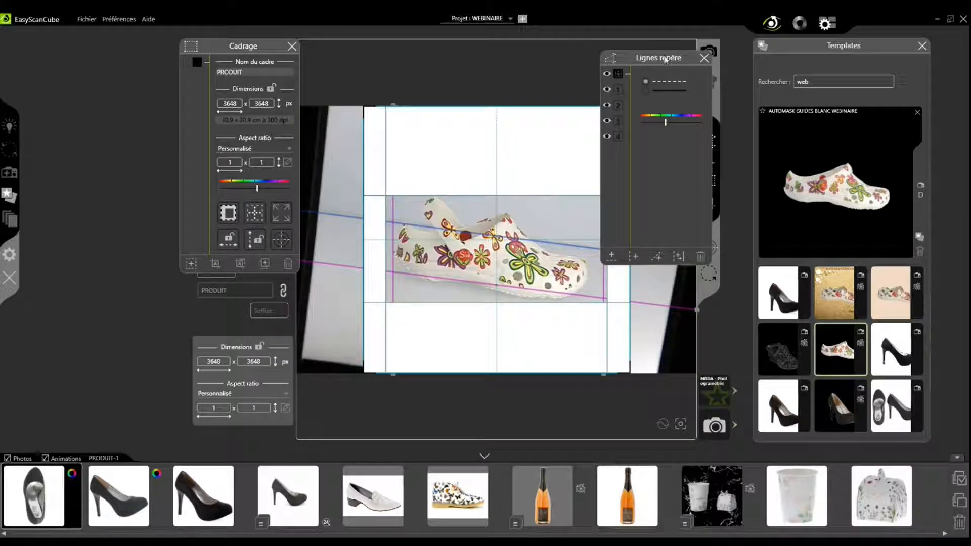
Hide guide lines 1 to 4 over the clog and close the guide line settings.
left_click_drag(669, 61, 754, 77)
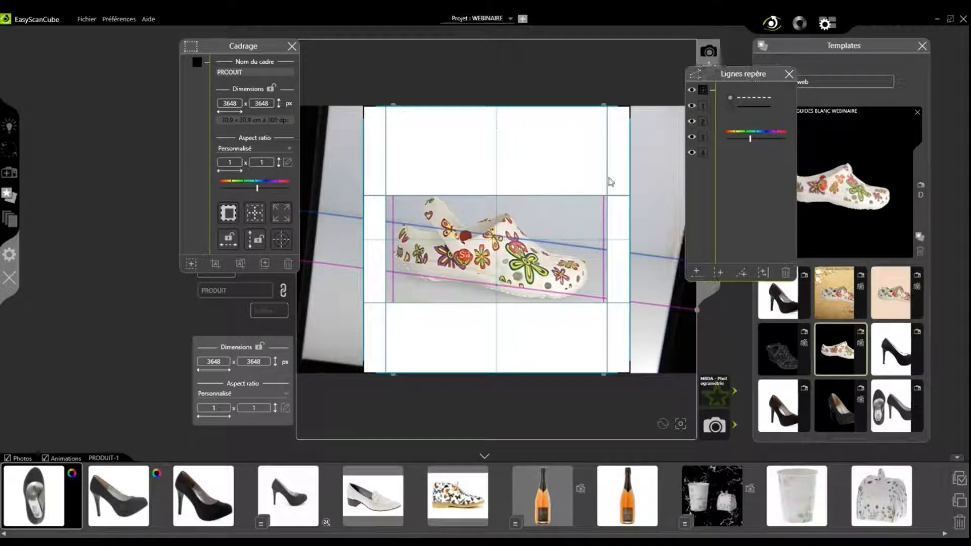
left_click(691, 152)
left_click(691, 105)
left_click(691, 121)
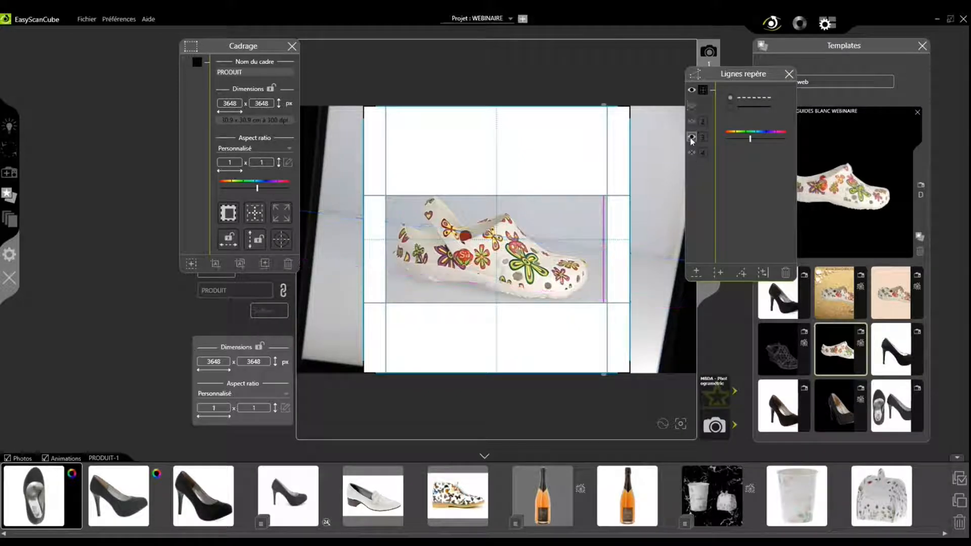
left_click(692, 137)
left_click(789, 74)
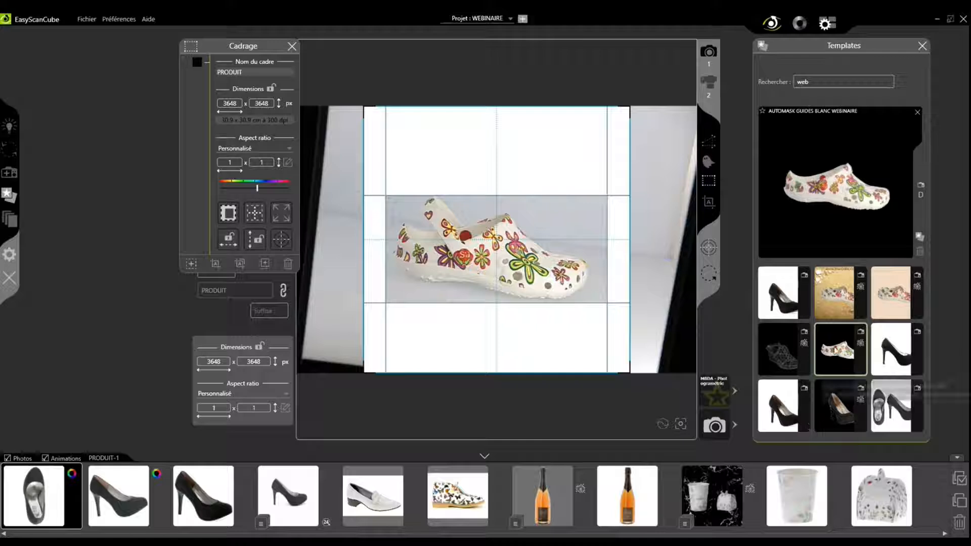
Review the shooting, processing and cutout options in the selected clog template's configuration, and close it.
right_click(837, 351)
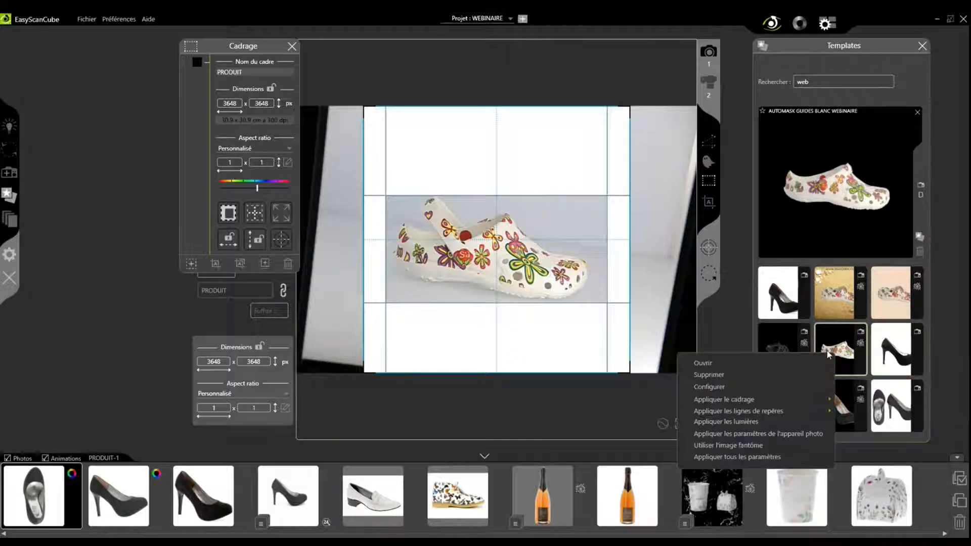
left_click(753, 385)
mouse_move(709, 261)
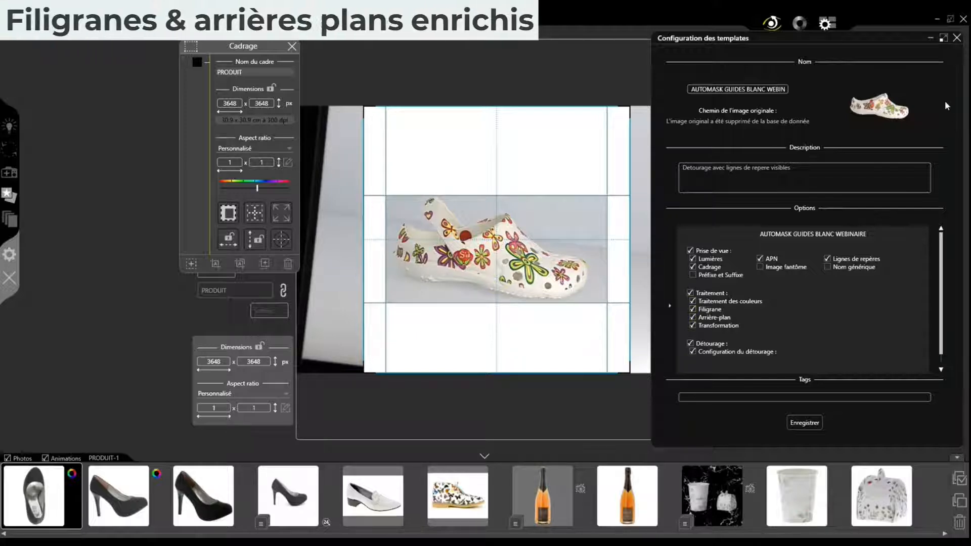
left_click(956, 39)
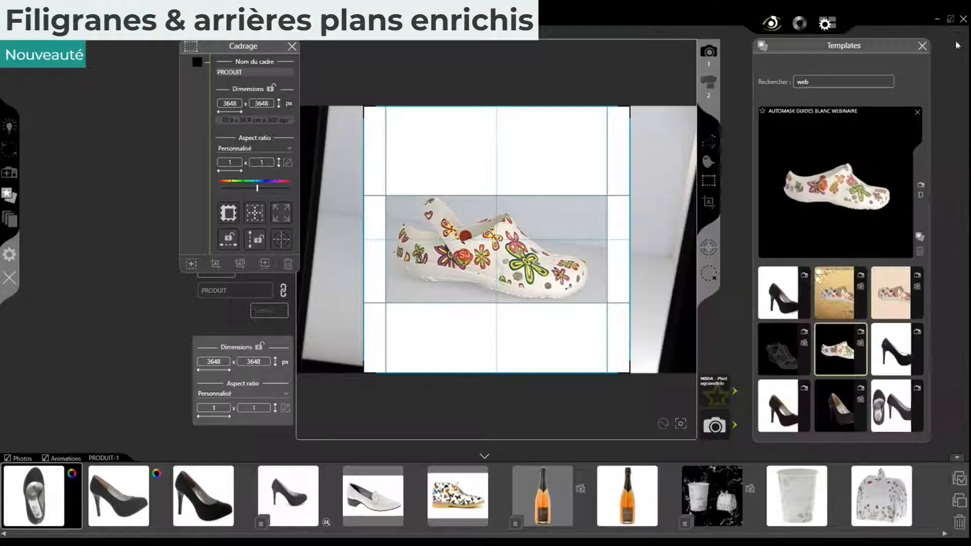
Photograph the clog and close the PRODUIT-1 and PRODUIT-0 images, leaving only PRODUIT-2 open.
left_click(714, 427)
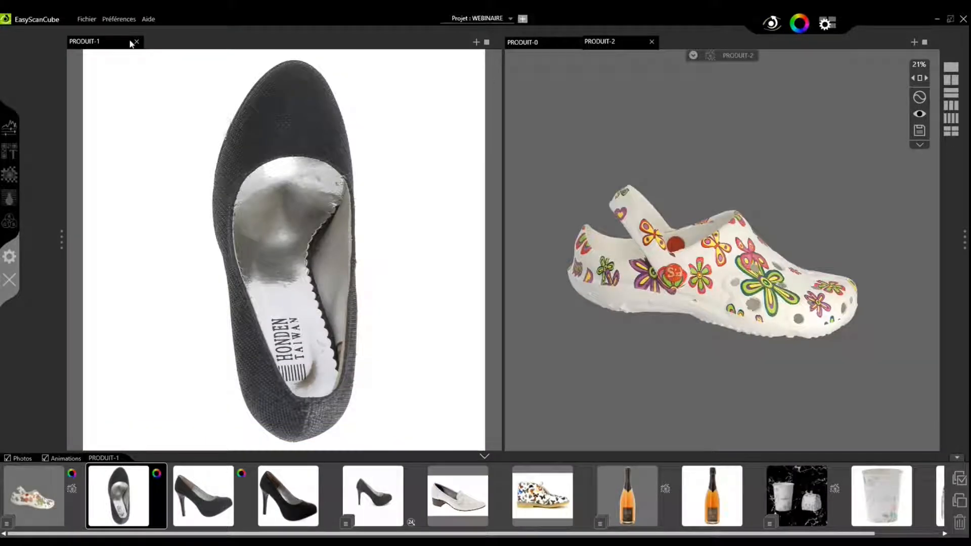
left_click(136, 41)
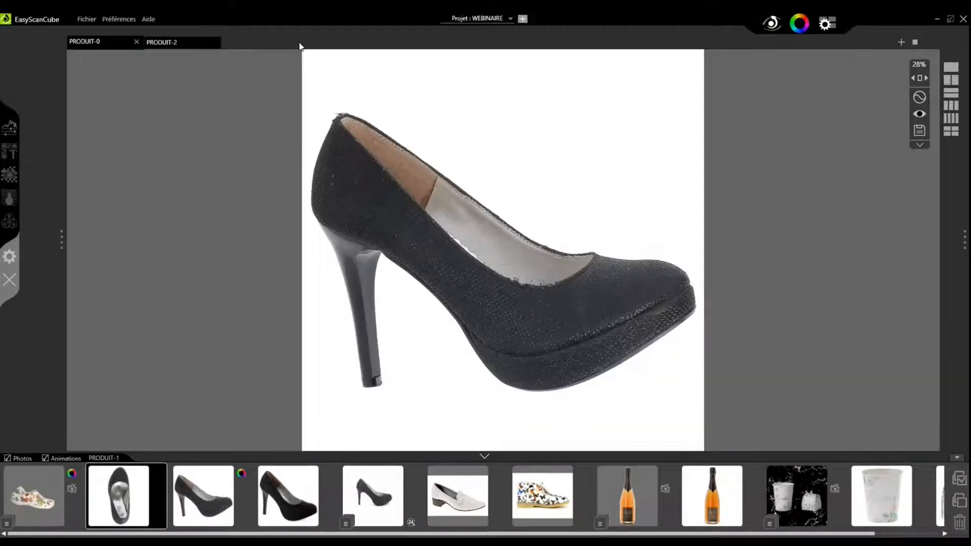
left_click(174, 41)
left_click(136, 42)
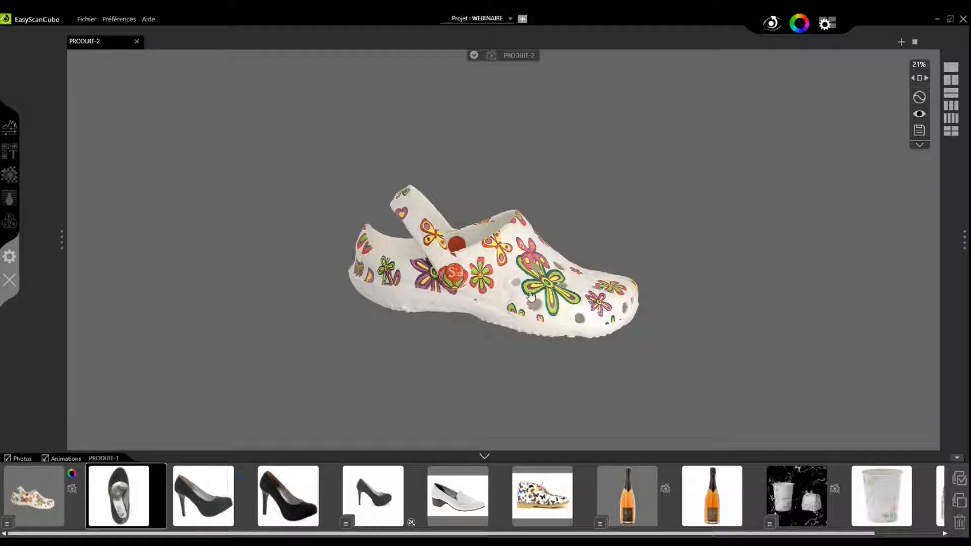
Inspect the clog cutout, briefly displaying its black-and-white mask and toggling the processing preview off and on.
scroll(531, 293, "up", 1)
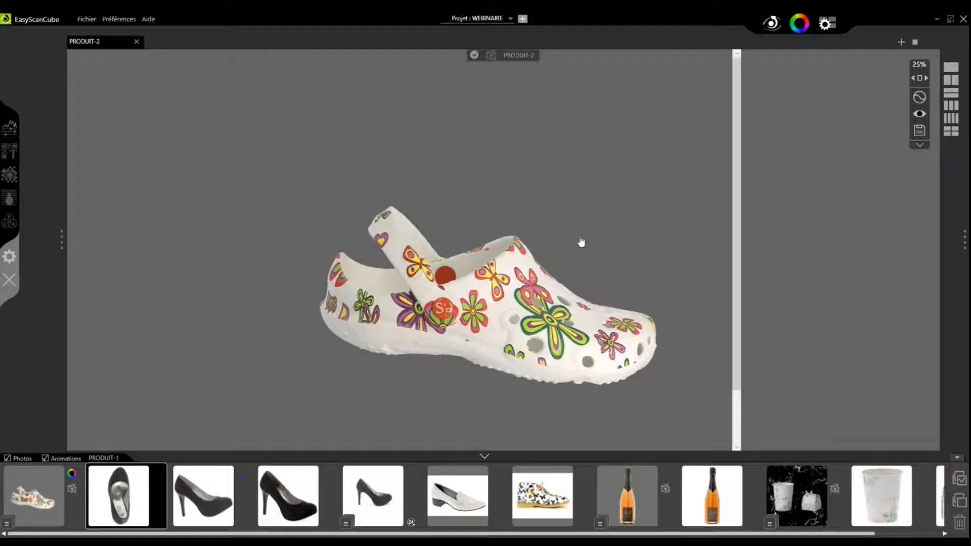
scroll(581, 242, "down", 2)
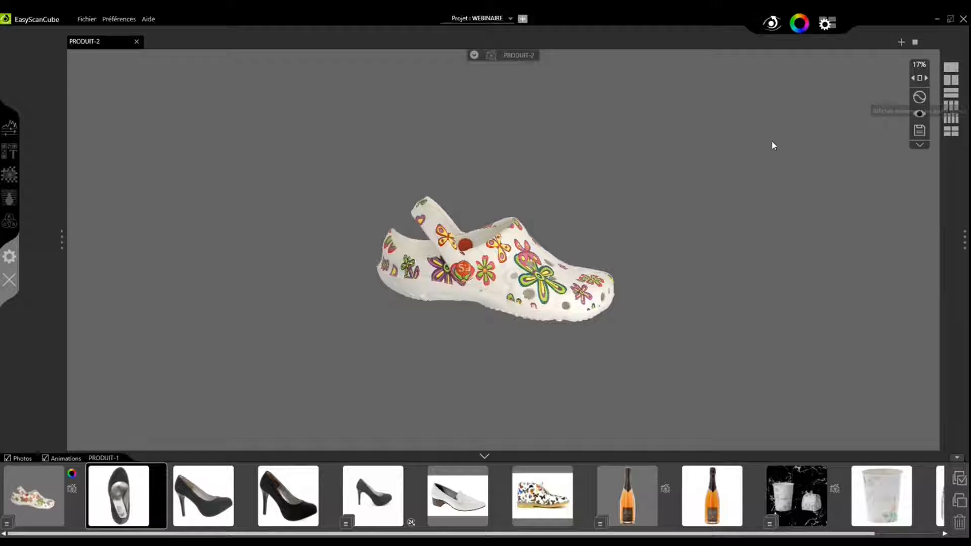
left_click(919, 97)
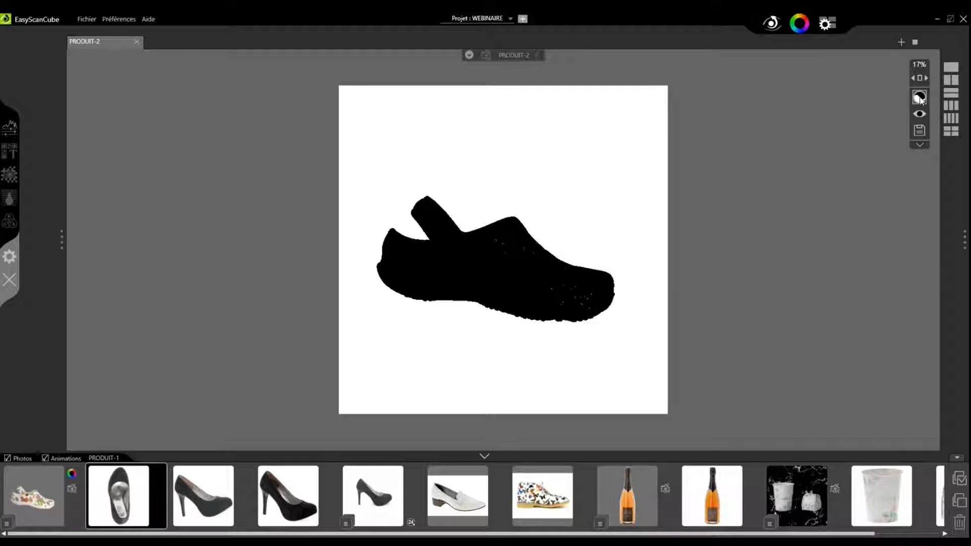
left_click(919, 98)
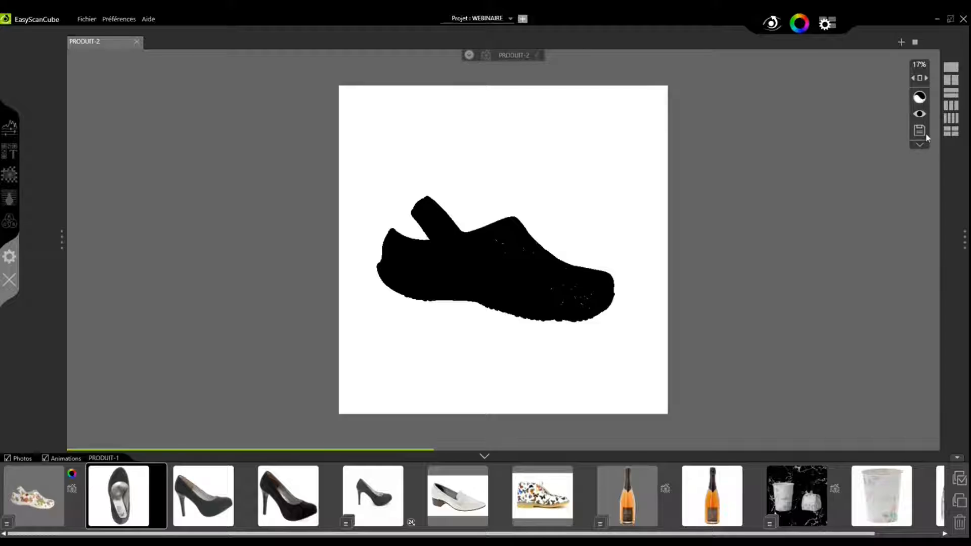
left_click(924, 114)
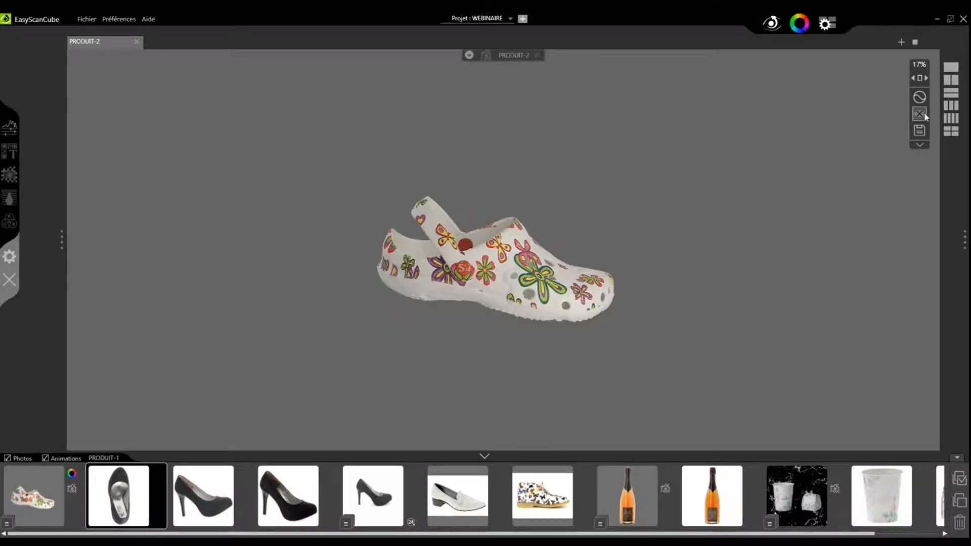
left_click(924, 113)
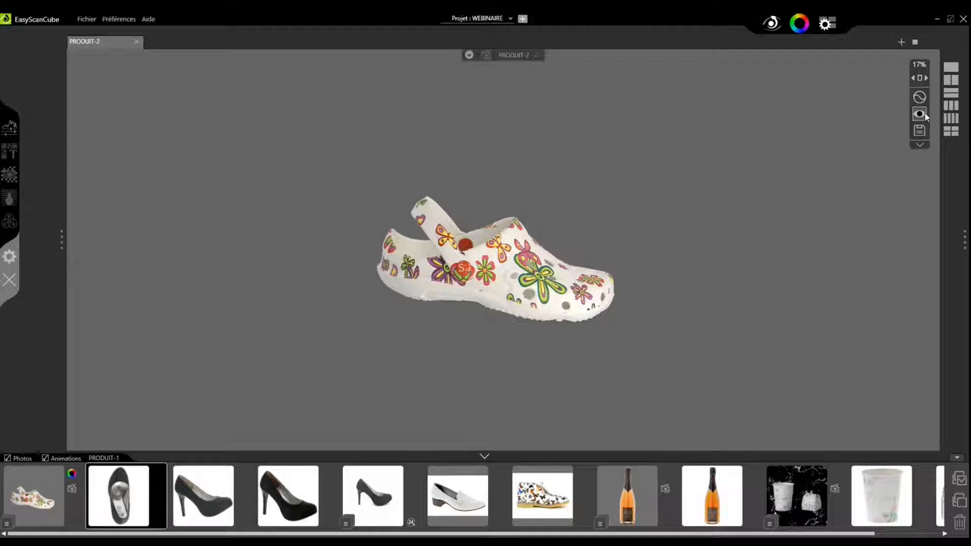
Expand the viewing tools and examine the clog's cutout edges fitted to the window and at 100%.
left_click(920, 145)
left_click(921, 79)
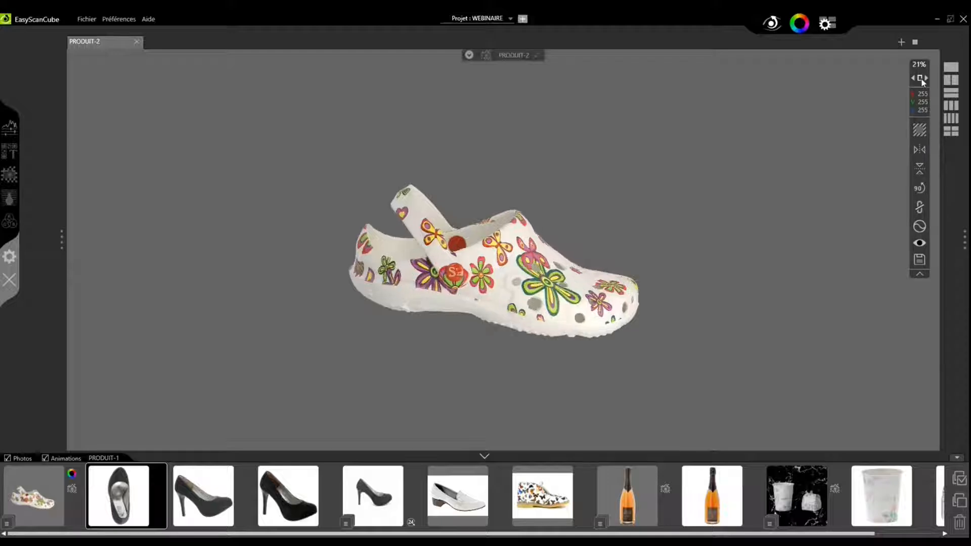
left_click(922, 80)
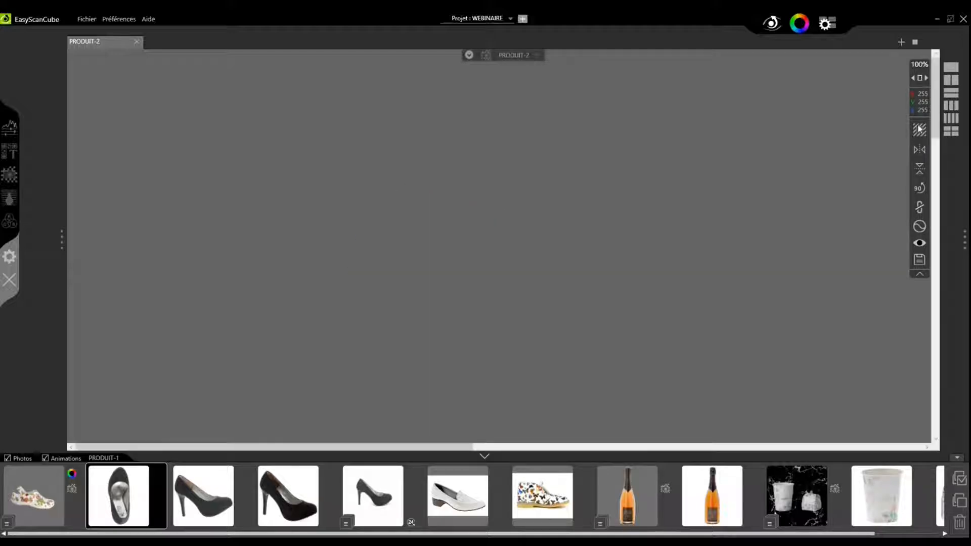
left_click_drag(934, 101, 932, 228)
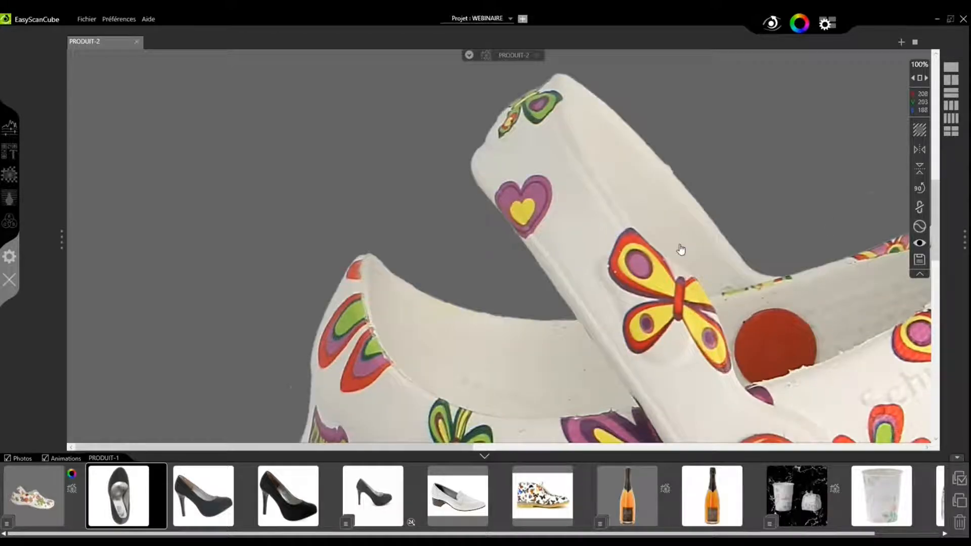
scroll(681, 248, "down", 5)
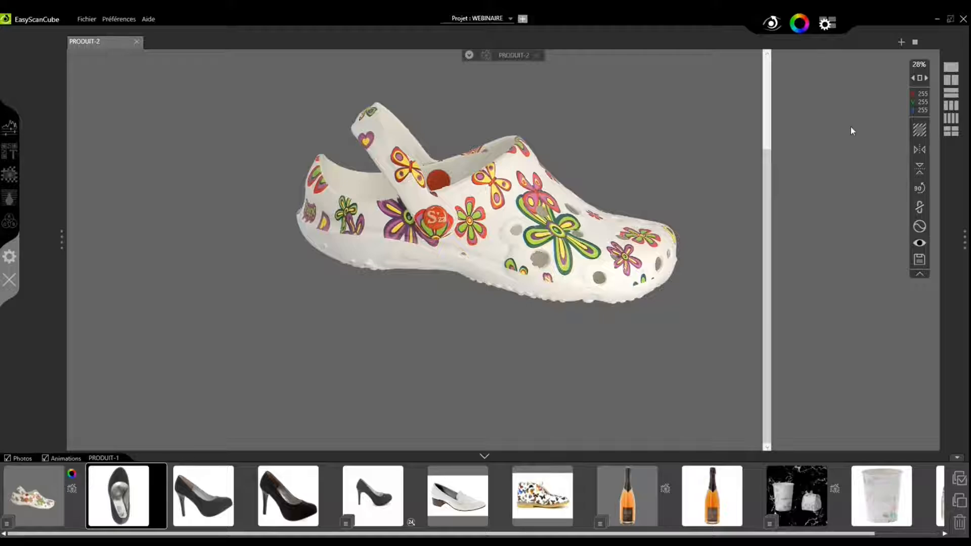
Preview the cut-out clog on transparent and black backgrounds, ending on the transparent one.
left_click(922, 133)
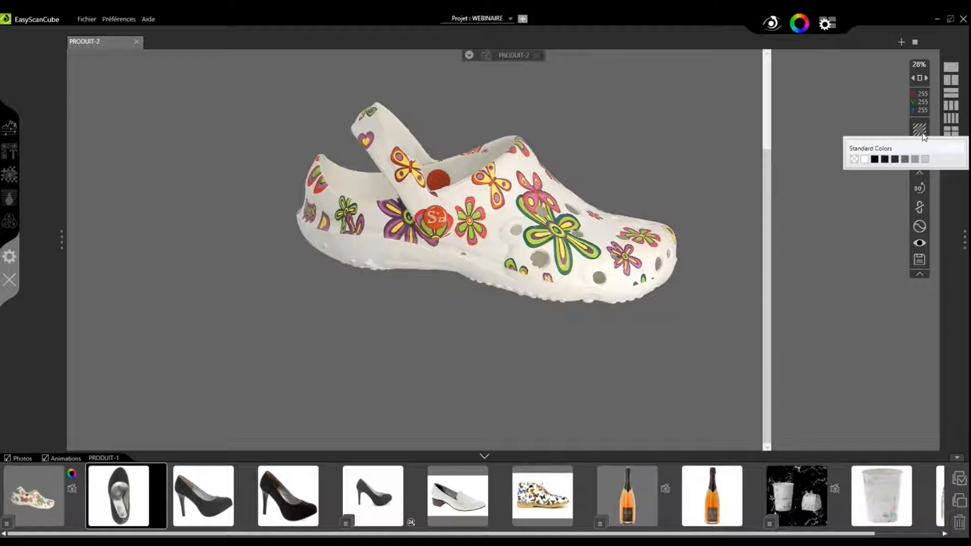
left_click(854, 160)
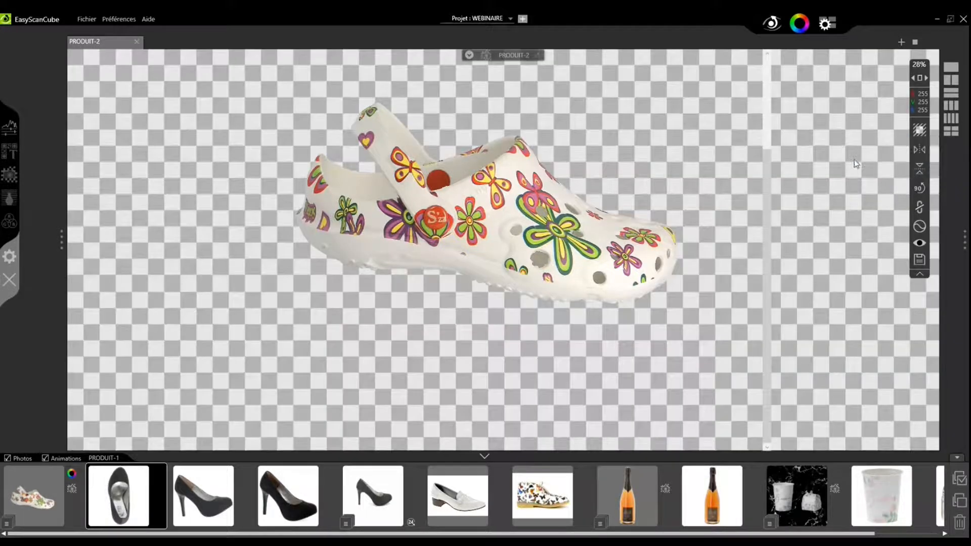
left_click(922, 132)
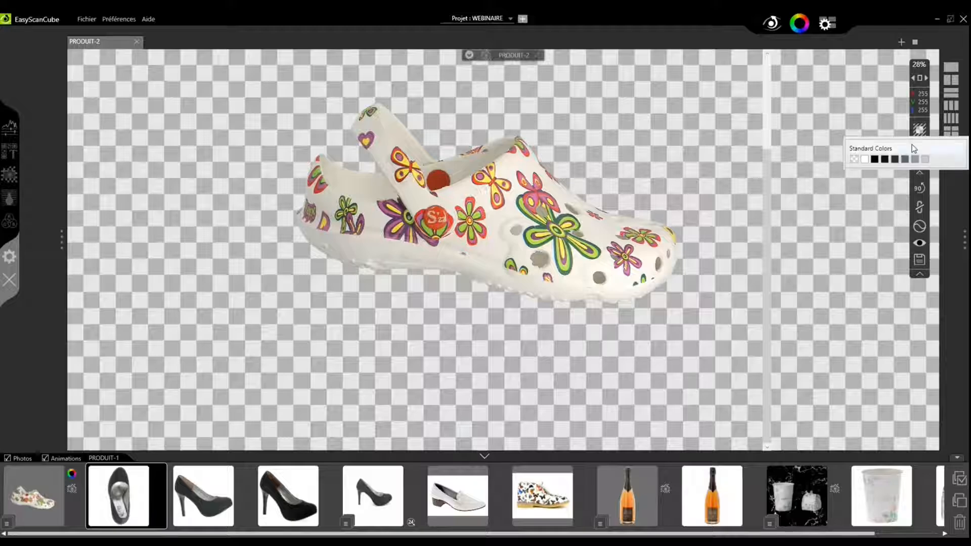
left_click(863, 161)
left_click(922, 133)
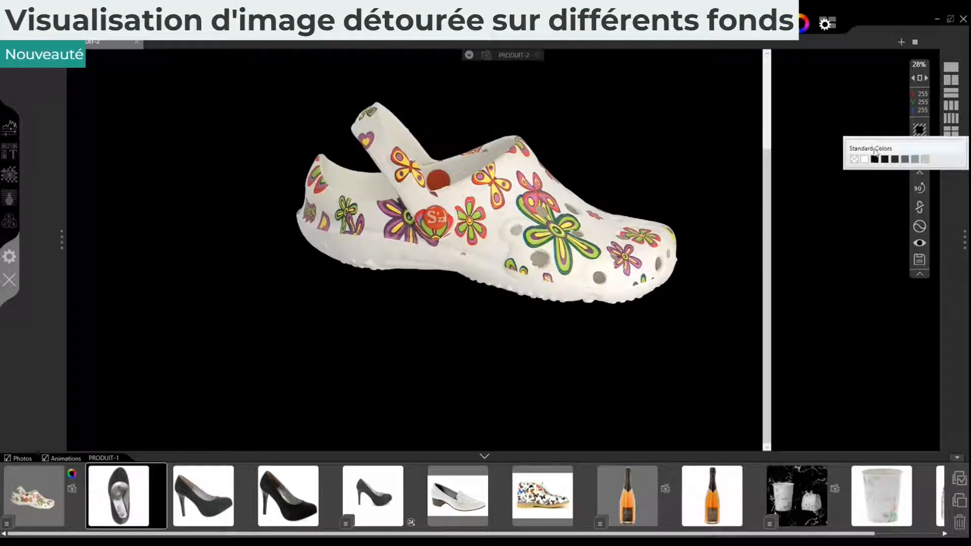
left_click(854, 160)
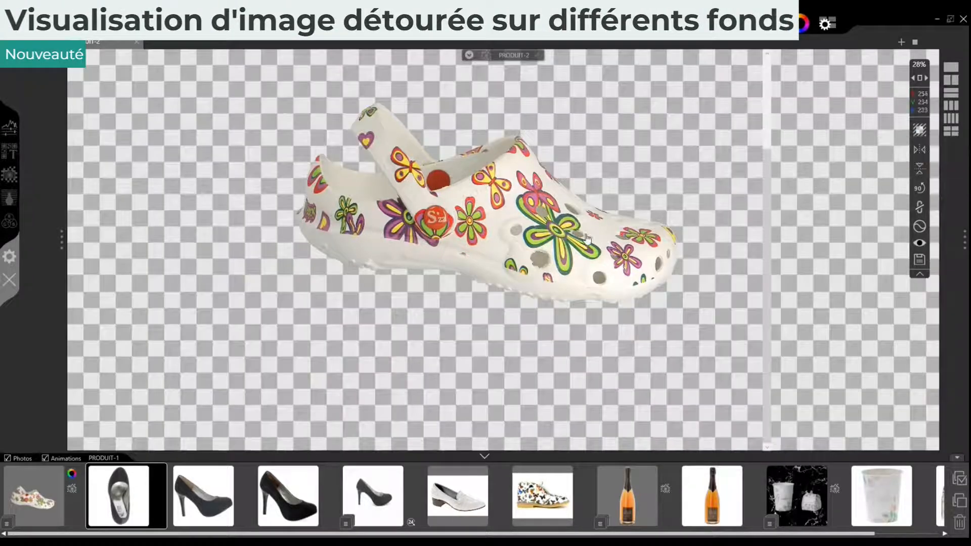
Apply a light pink background colour (#FFF5D6D6) behind the cut-out clog and save the image.
scroll(587, 239, "up", 1)
left_click_drag(570, 183, 576, 233)
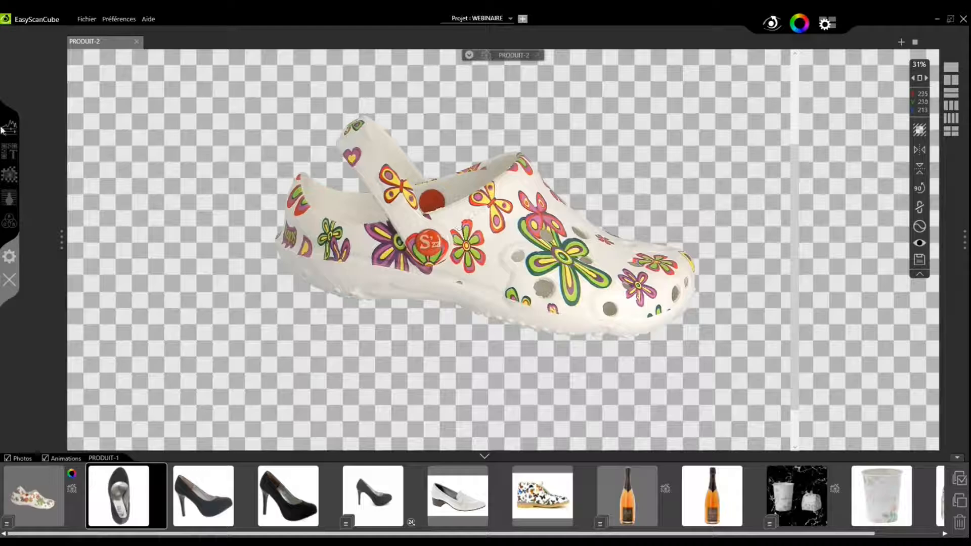
left_click(9, 198)
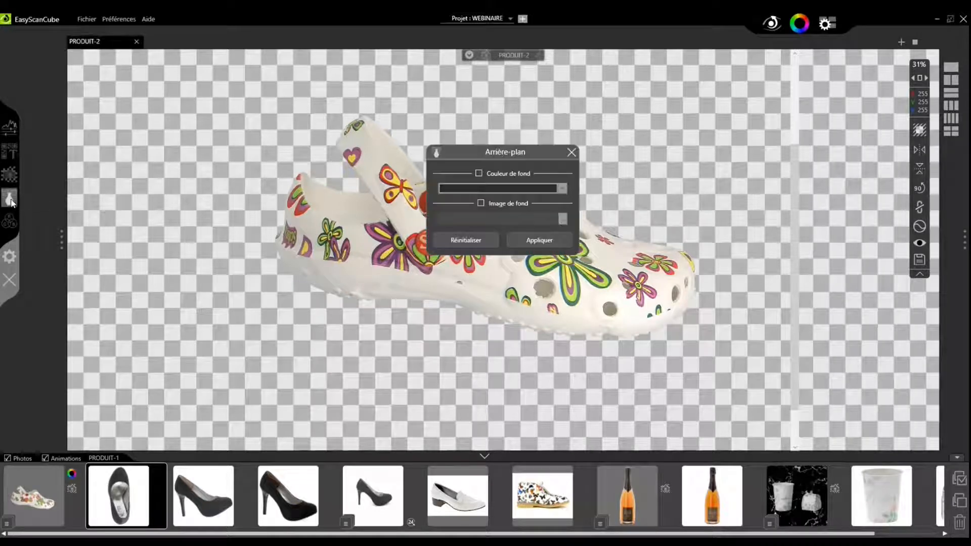
left_click_drag(534, 153, 244, 92)
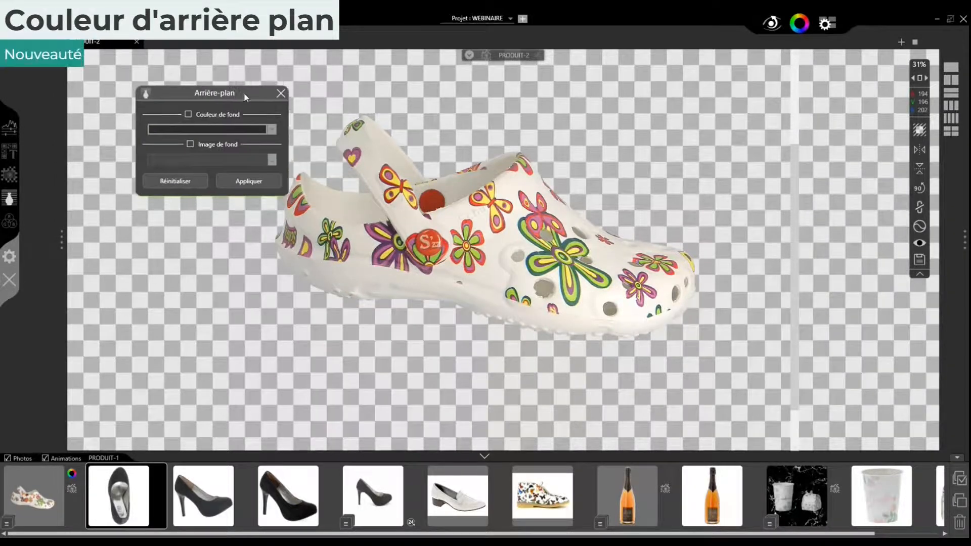
left_click(186, 114)
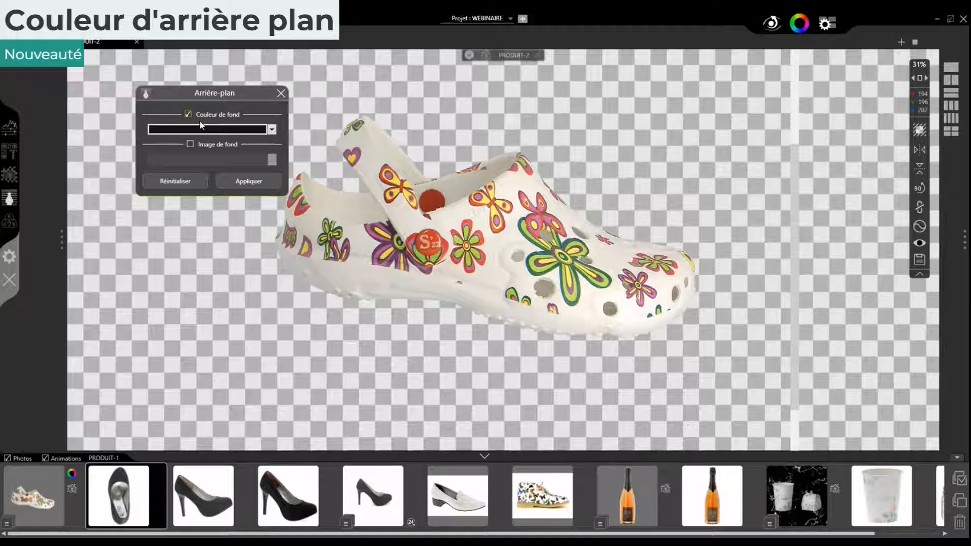
left_click(272, 130)
left_click_drag(210, 160, 168, 156)
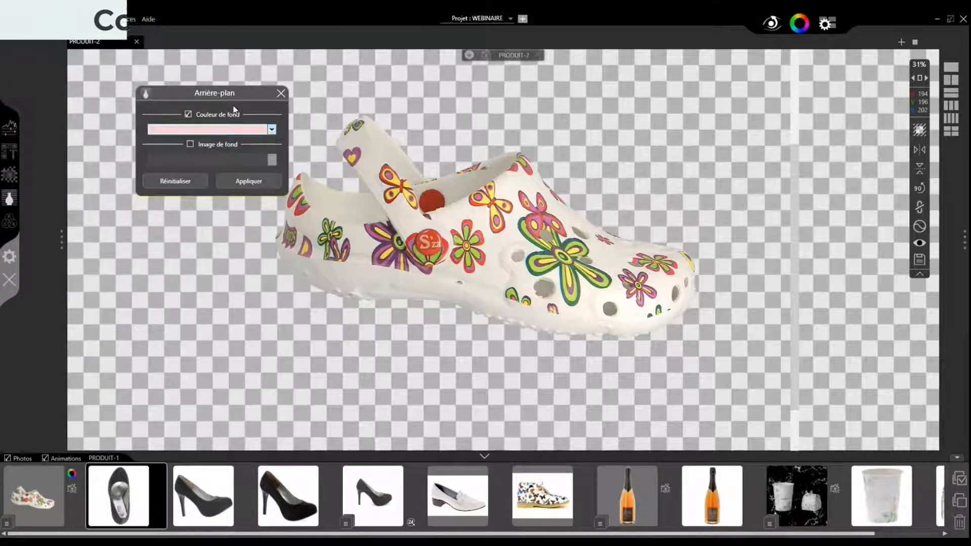
left_click(262, 182)
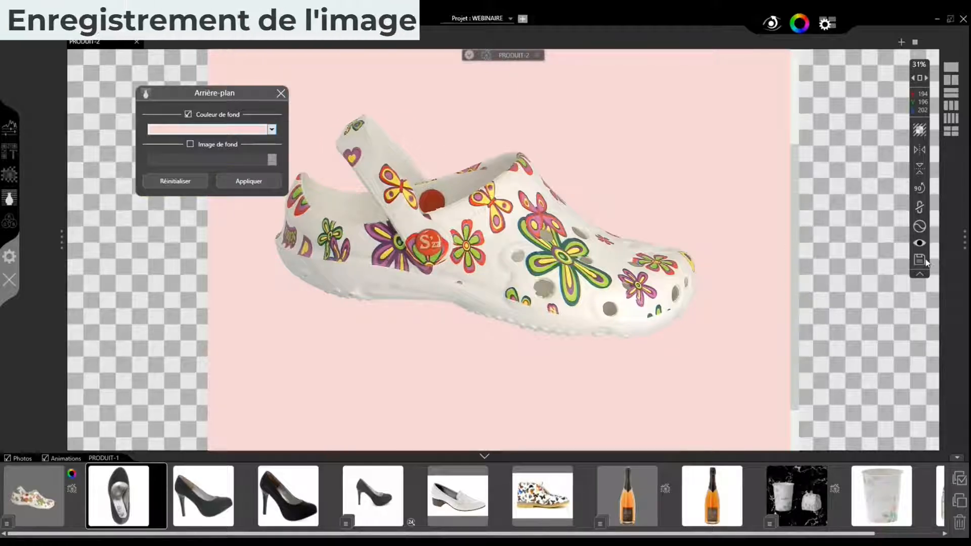
right_click(488, 272)
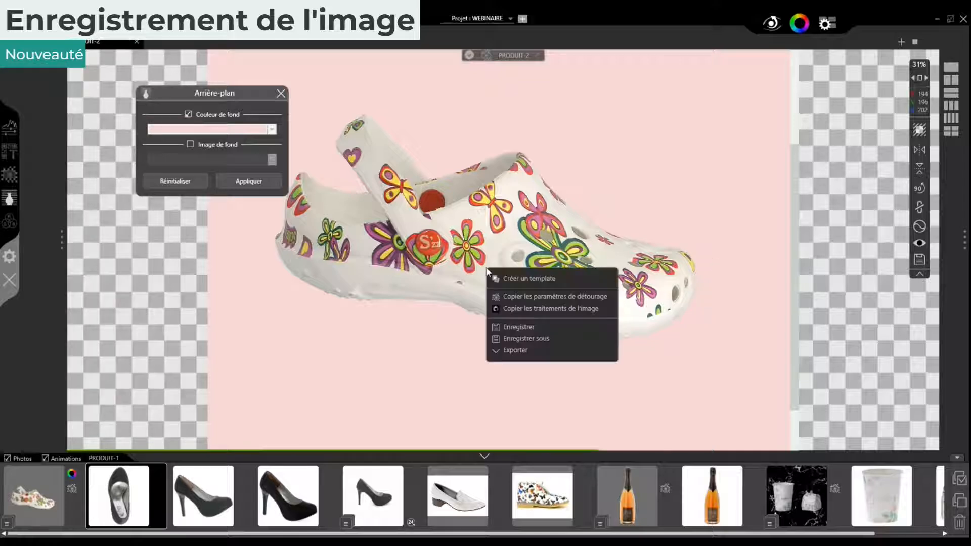
left_click(519, 327)
Set up an export of the clog image with the file name "fond couleur" and the webp format.
right_click(451, 210)
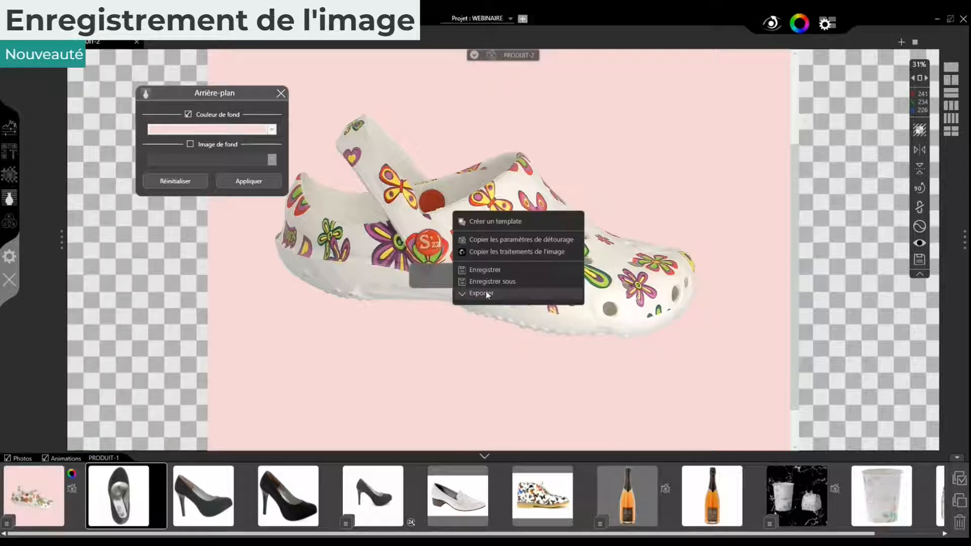
left_click(508, 292)
left_click_drag(493, 168, 376, 169)
type("fond")
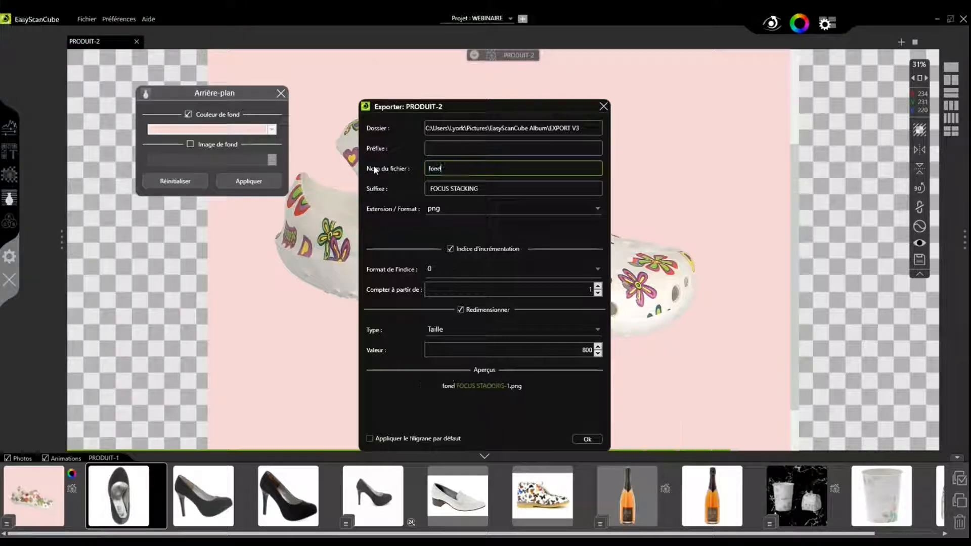
type(" couleur")
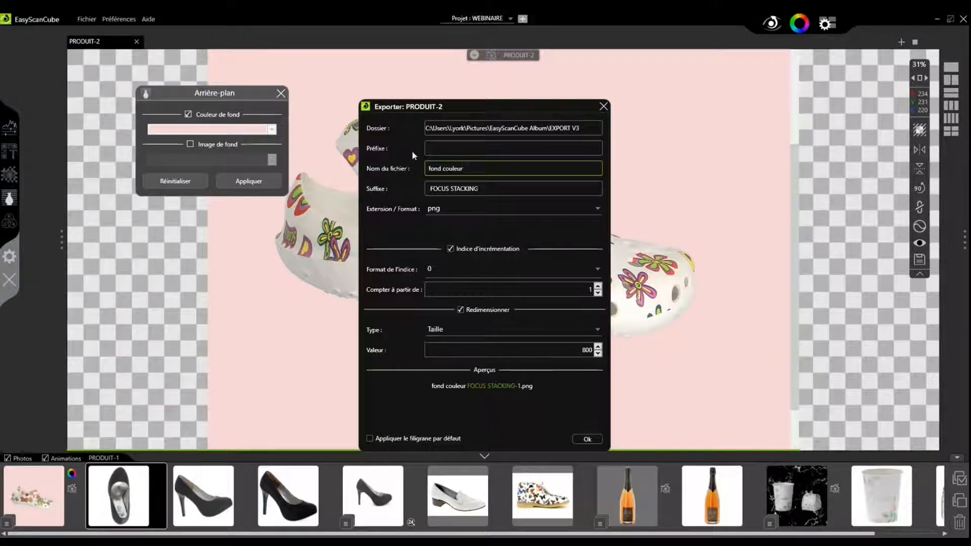
left_click(469, 208)
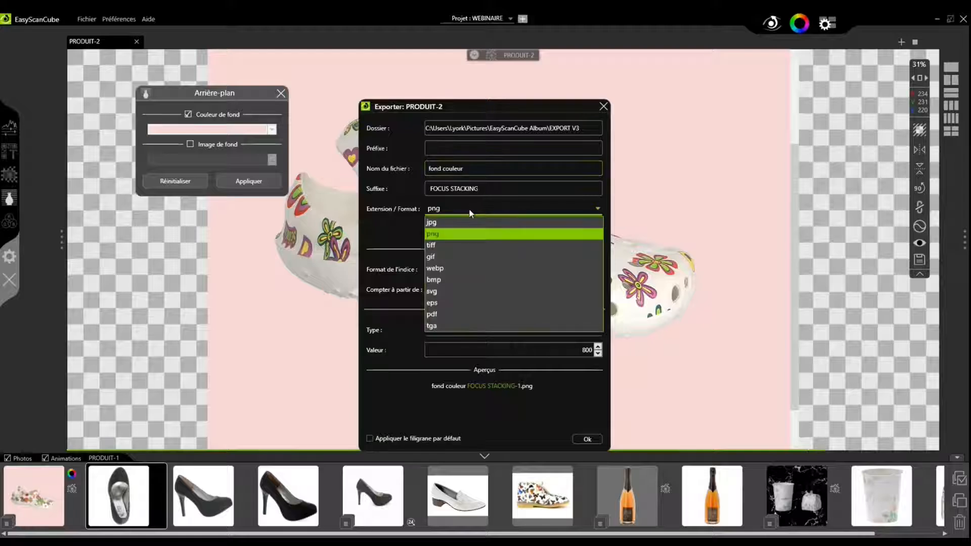
left_click(467, 269)
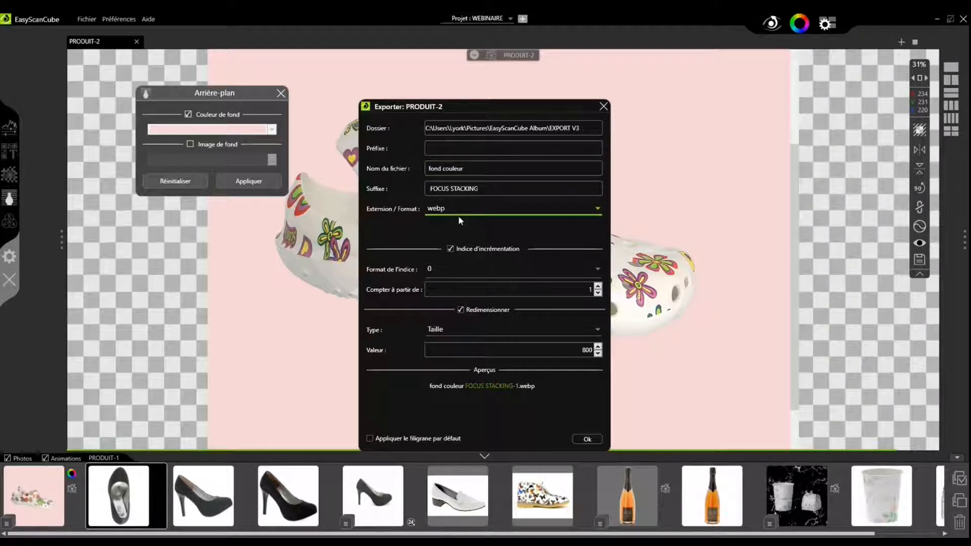
Disable the increment index, clear the file name suffix, and export the image resized to 800.
left_click(450, 248)
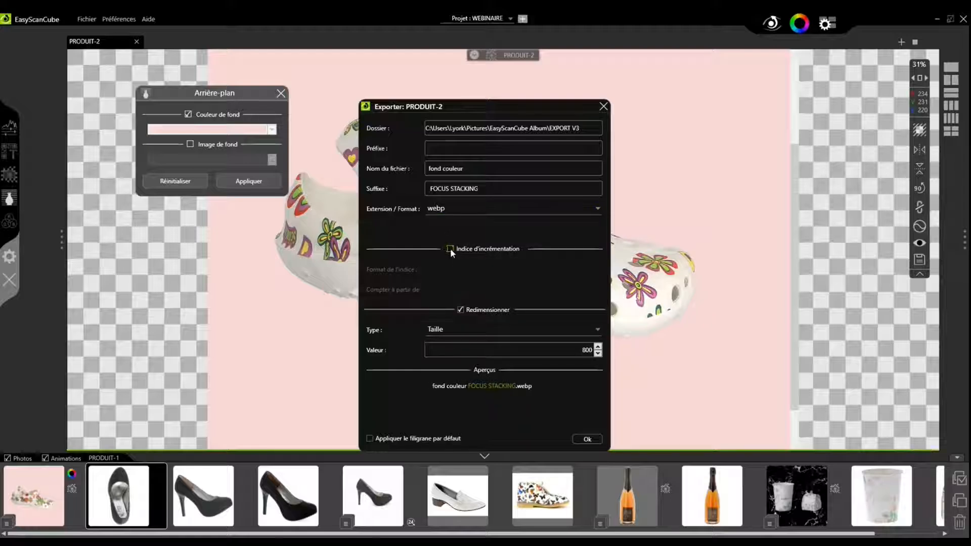
double_click(585, 352)
left_click_drag(487, 191, 409, 189)
key("BackSpace")
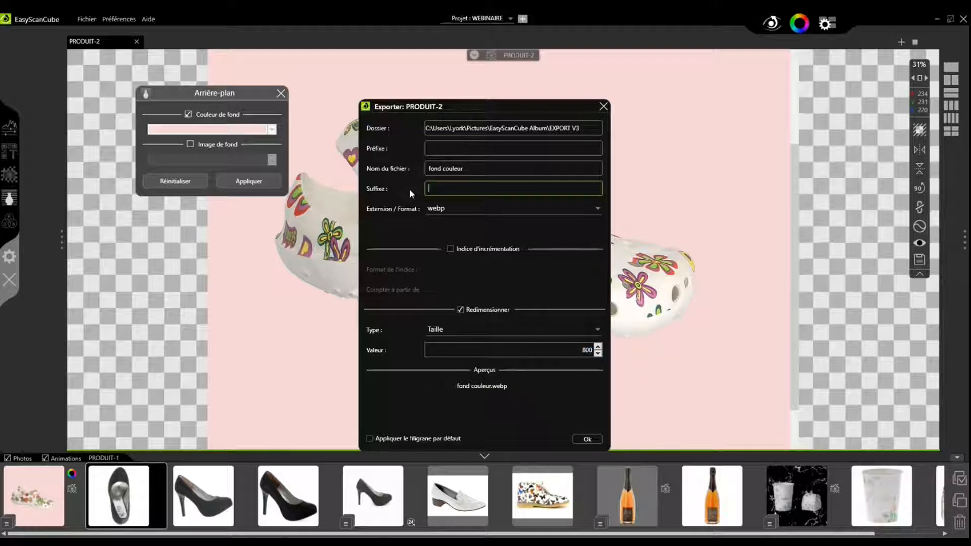
left_click(588, 439)
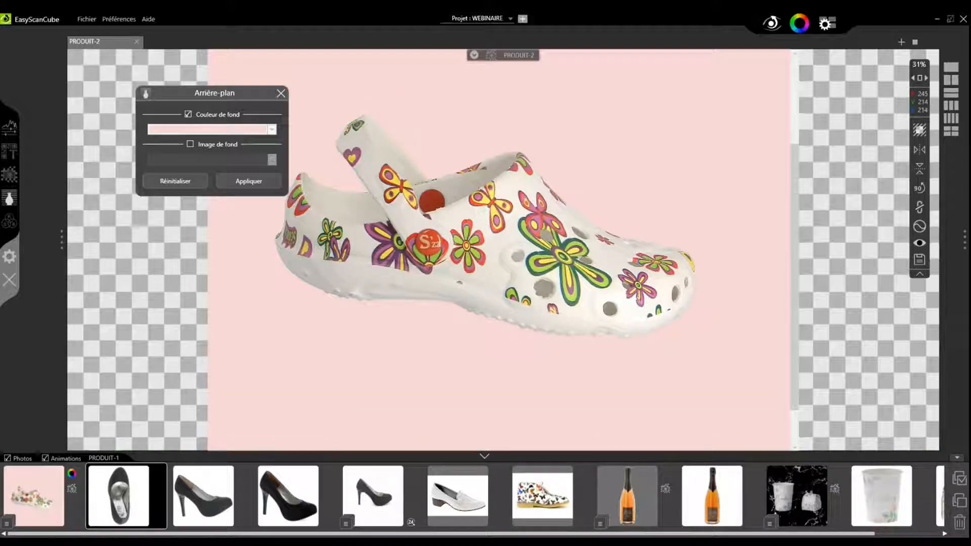
View the exported fond couleur.webp from the EXPORT V3 folder in File Explorer, then close the browser preview.
key("super+e")
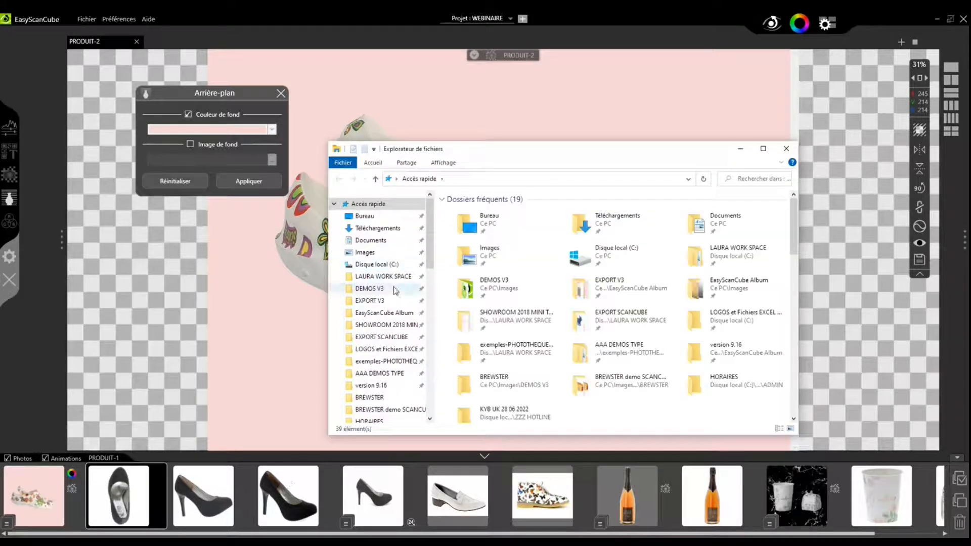
left_click(383, 302)
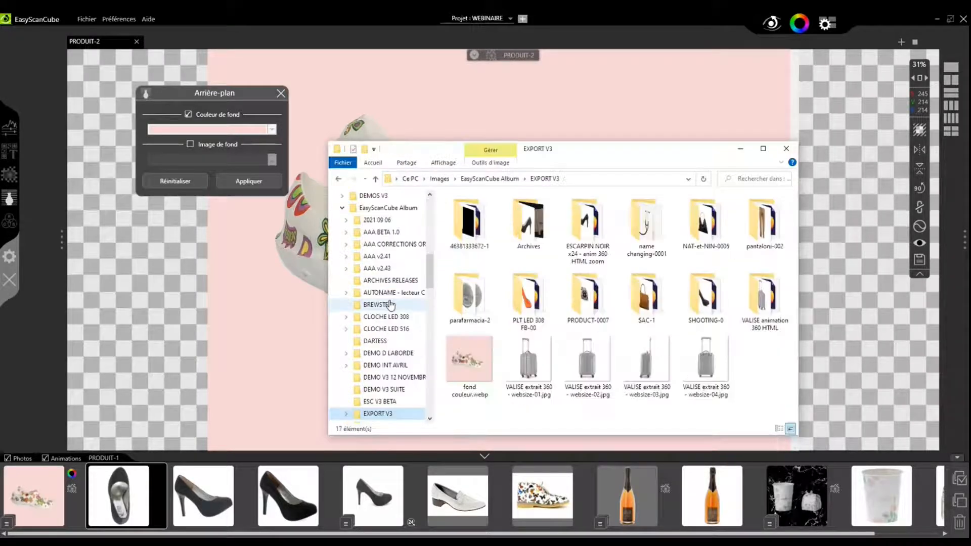
double_click(469, 360)
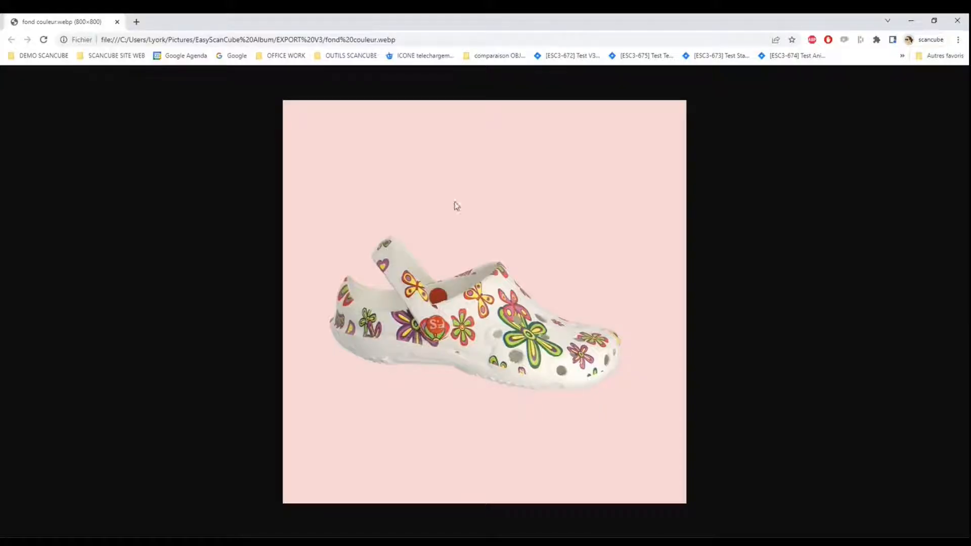
left_click(958, 20)
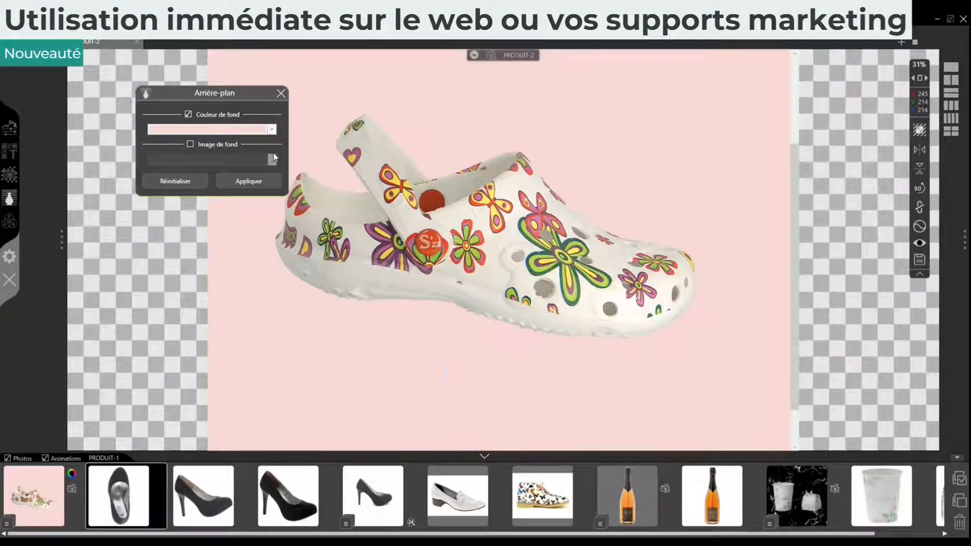
Enable the background image, load "marbre gris carré transparent.png" from DEMOS V3 > ZZZ TOOLS > IMAGES DE FOND, and apply it.
left_click(190, 144)
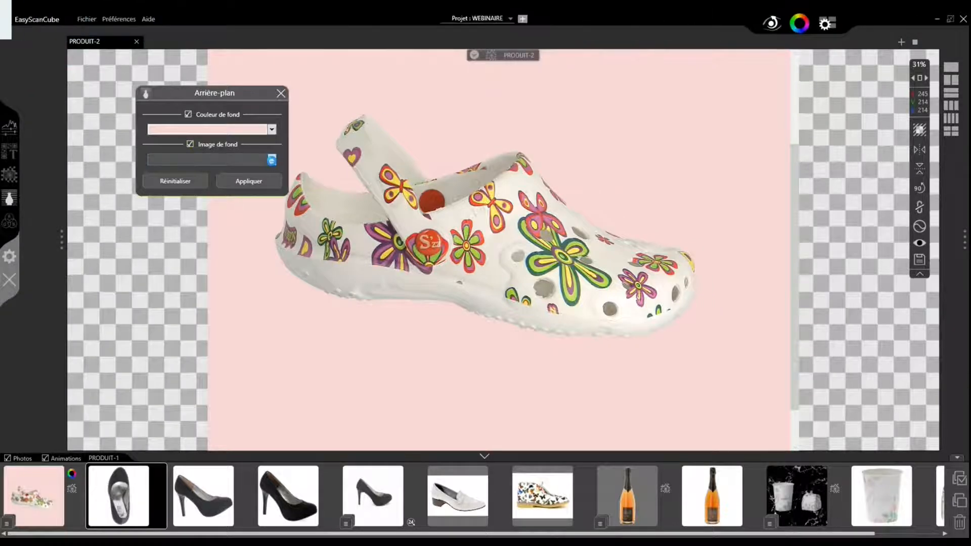
left_click(272, 160)
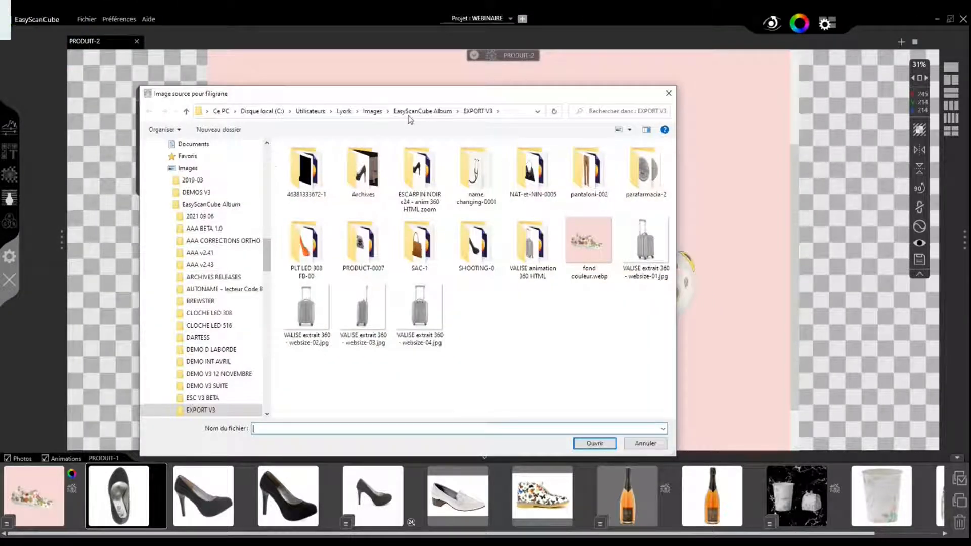
left_click(411, 112)
left_click(369, 112)
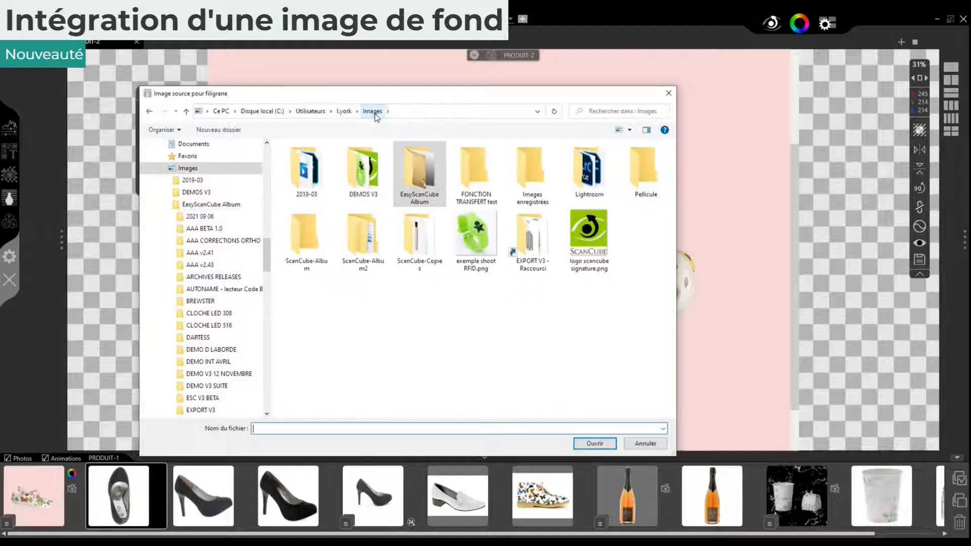
left_click(374, 171)
double_click(374, 171)
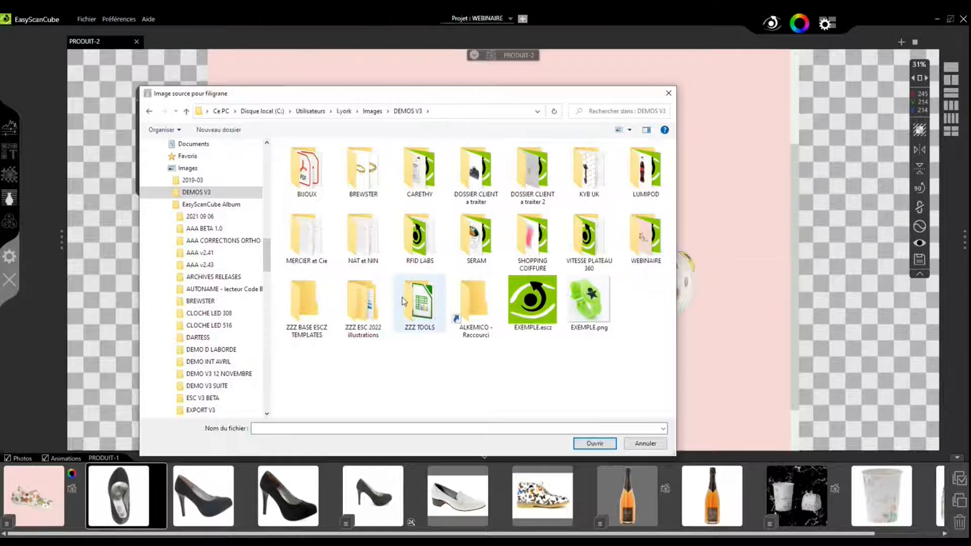
double_click(420, 304)
double_click(313, 191)
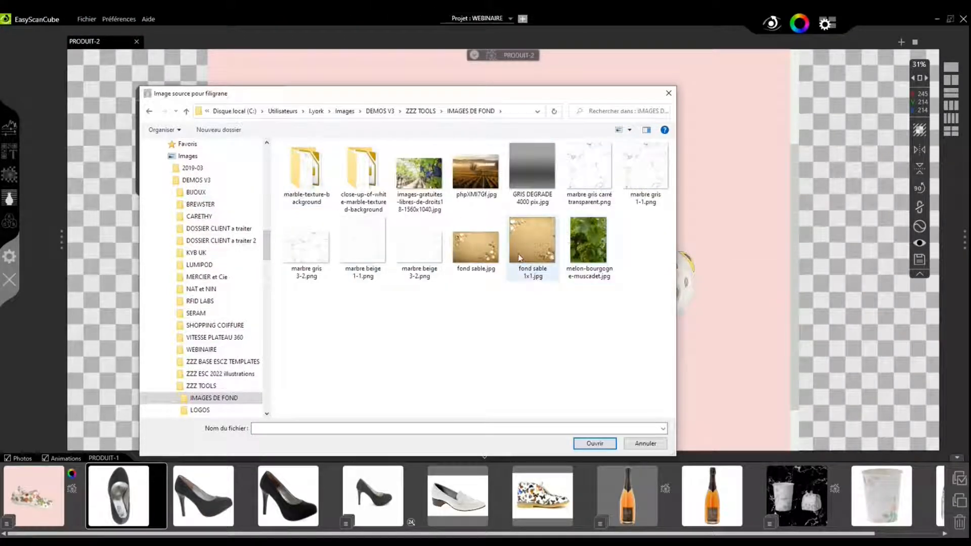
left_click(537, 282)
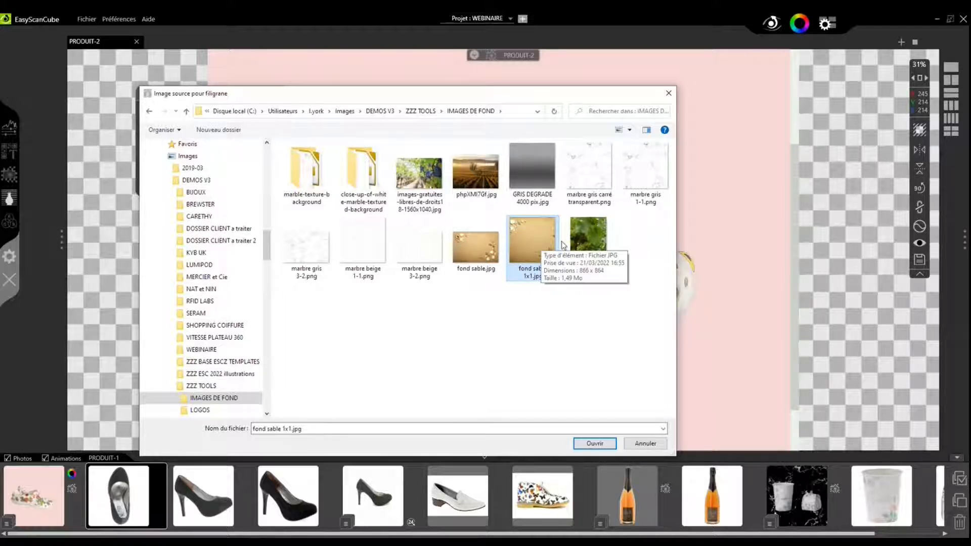
double_click(584, 172)
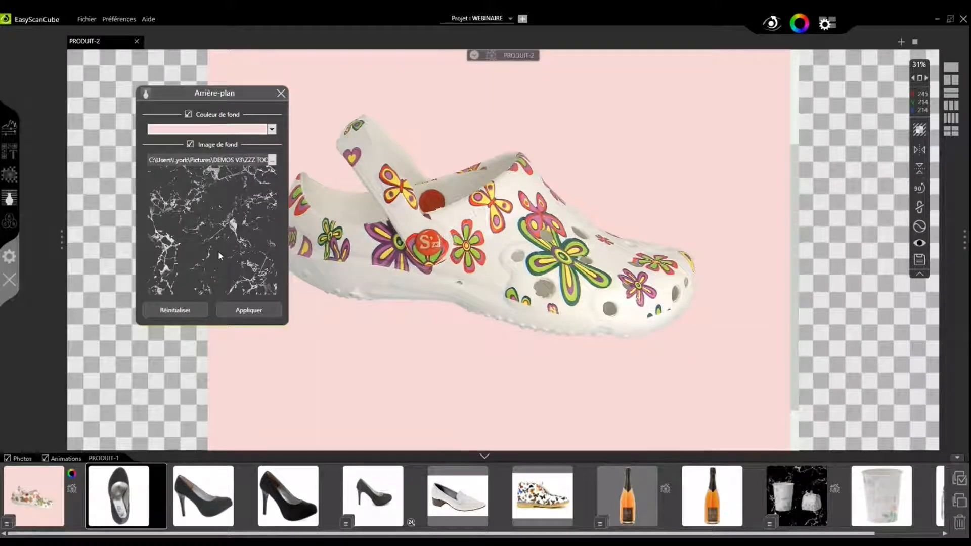
left_click(253, 312)
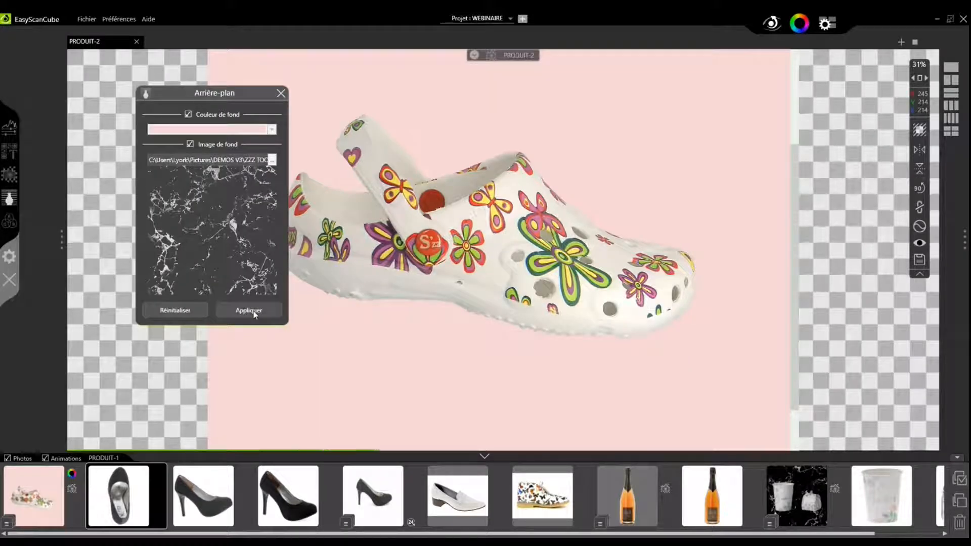
Apply a light lavender background colour beneath the marble image and save the clog photo, closing the background settings and File Explorer.
left_click(272, 130)
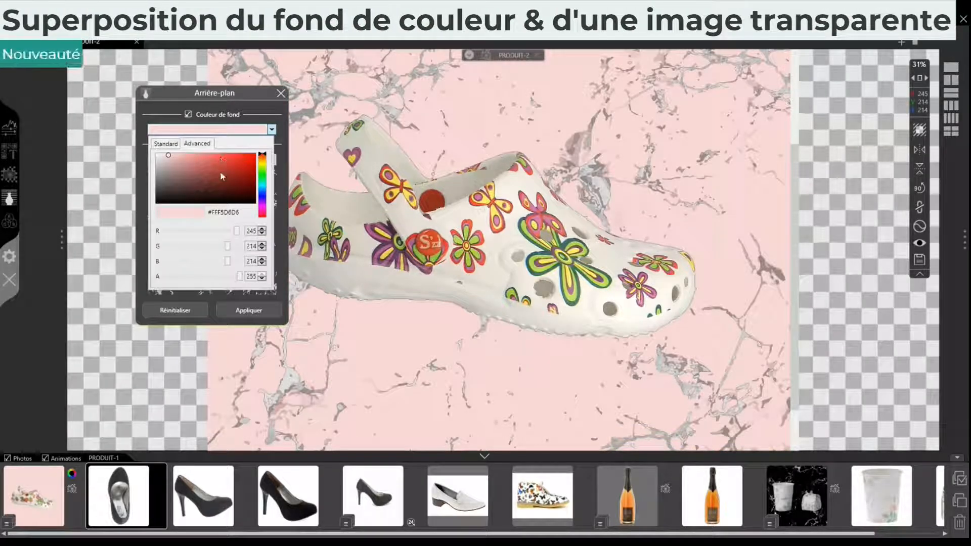
left_click(263, 193)
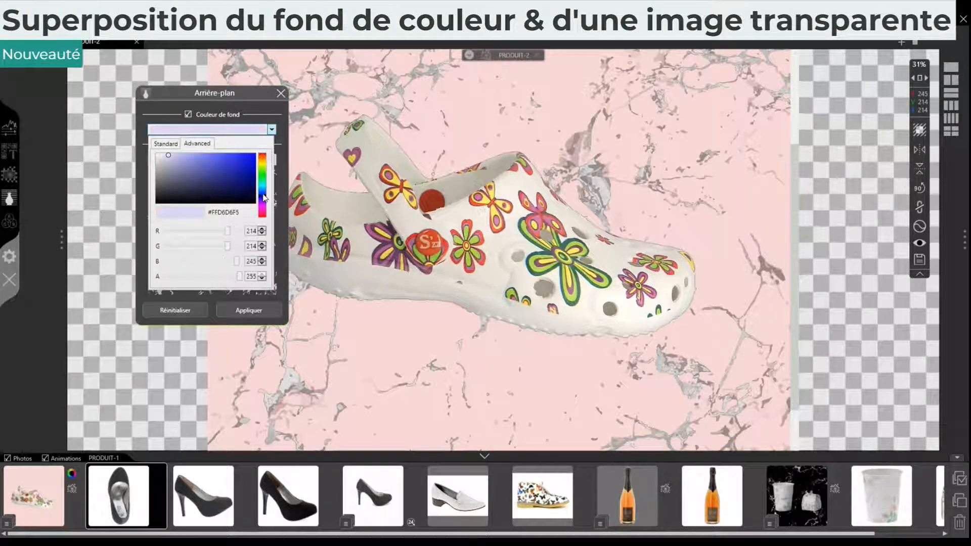
left_click(167, 155)
left_click(228, 311)
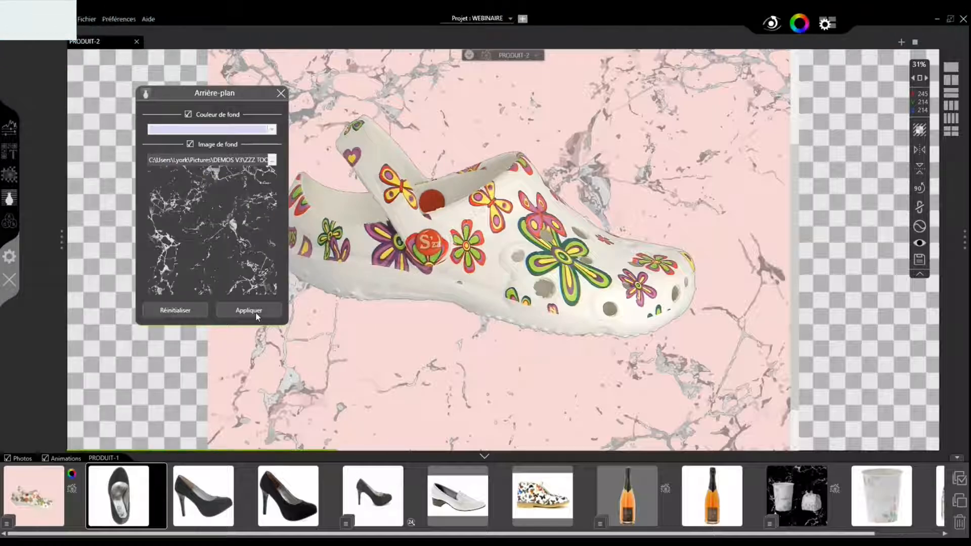
left_click(252, 311)
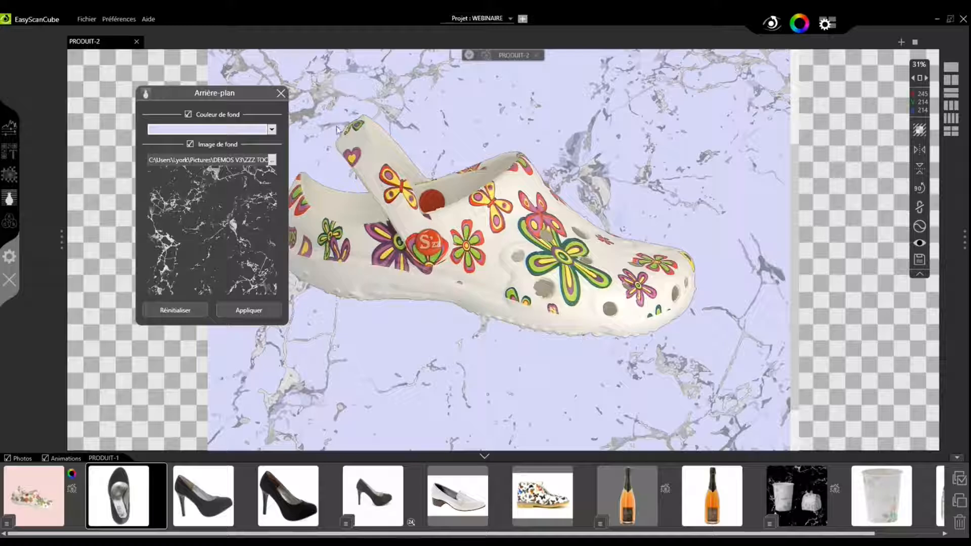
left_click(281, 93)
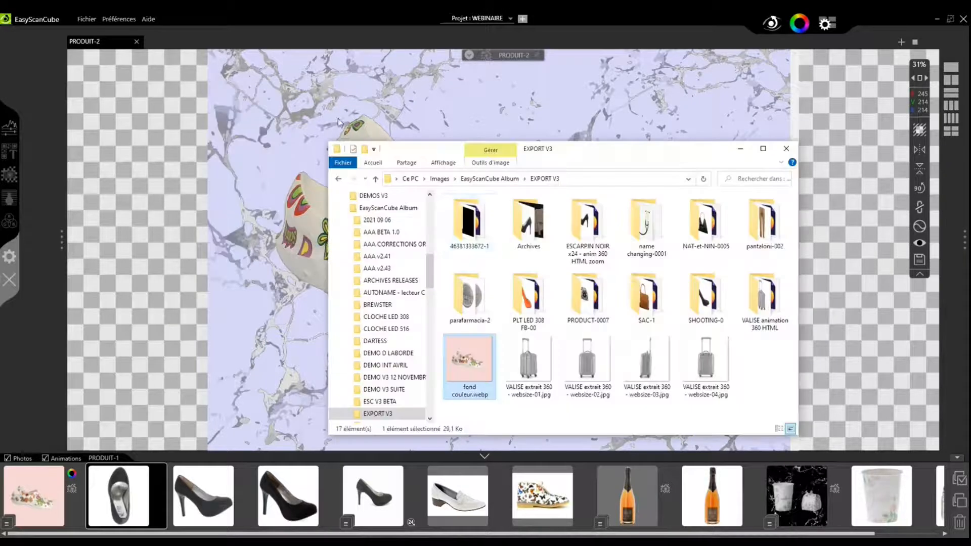
left_click(786, 149)
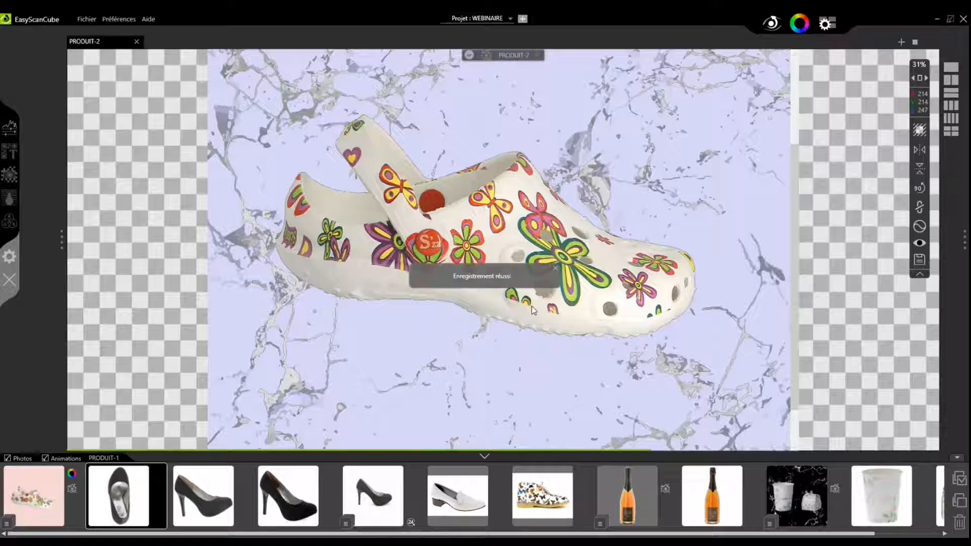
Create a template named "detrourage et fond" from the saved clog image.
right_click(50, 485)
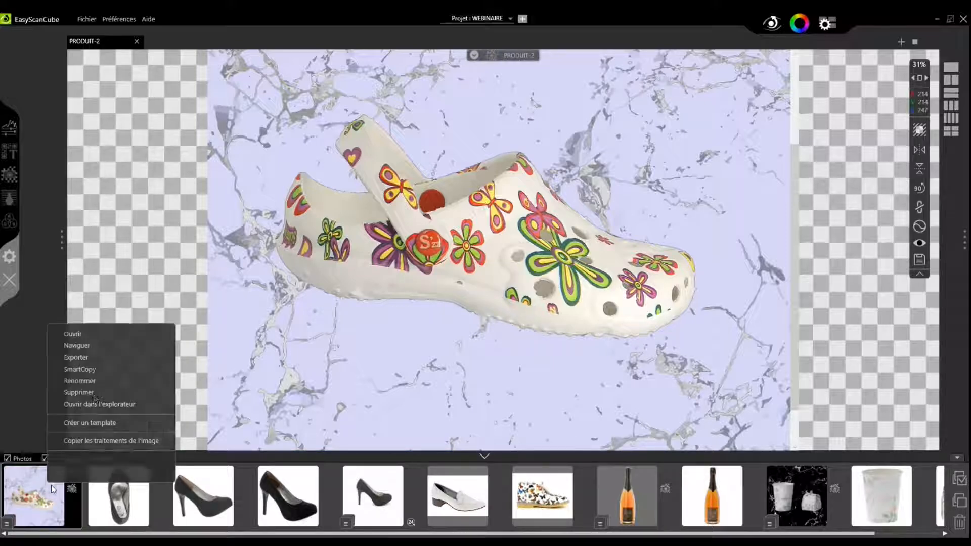
left_click(105, 424)
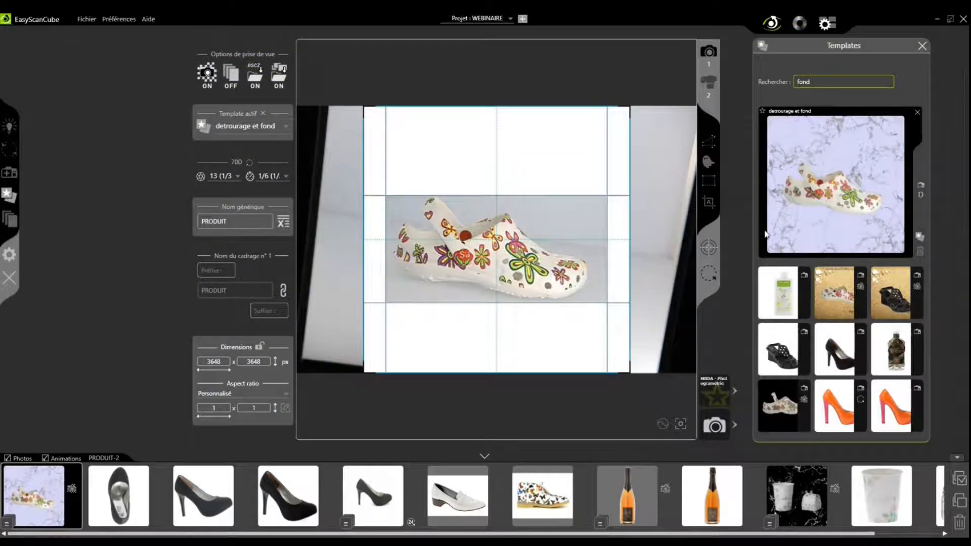
Photograph the clog with the "detrourage et fond" template and set the new photo's midtone input level to 0.9.
left_click(715, 427)
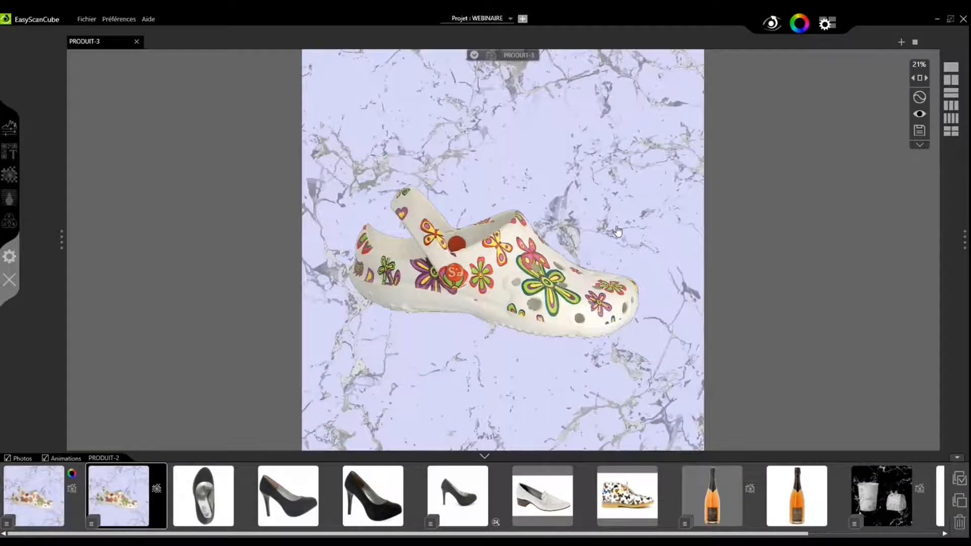
left_click(9, 196)
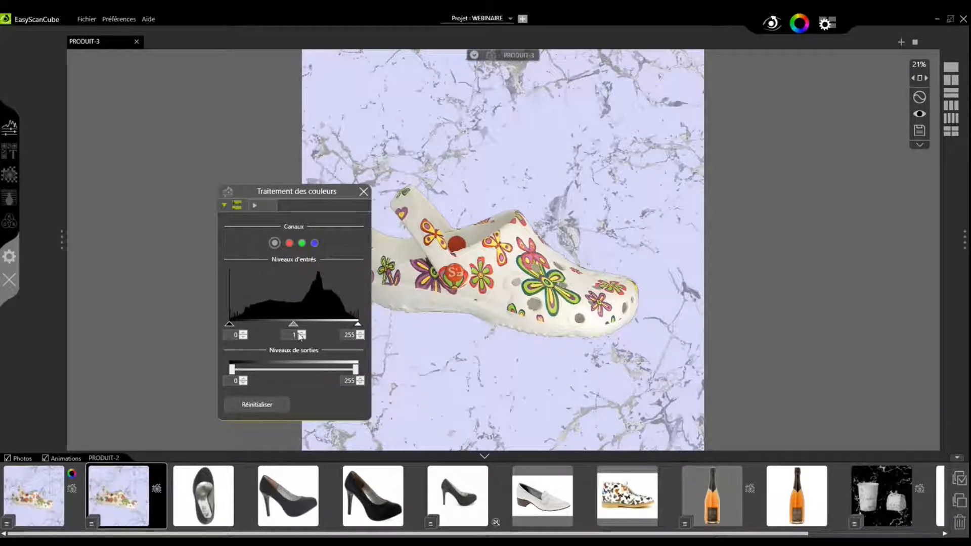
left_click(302, 337)
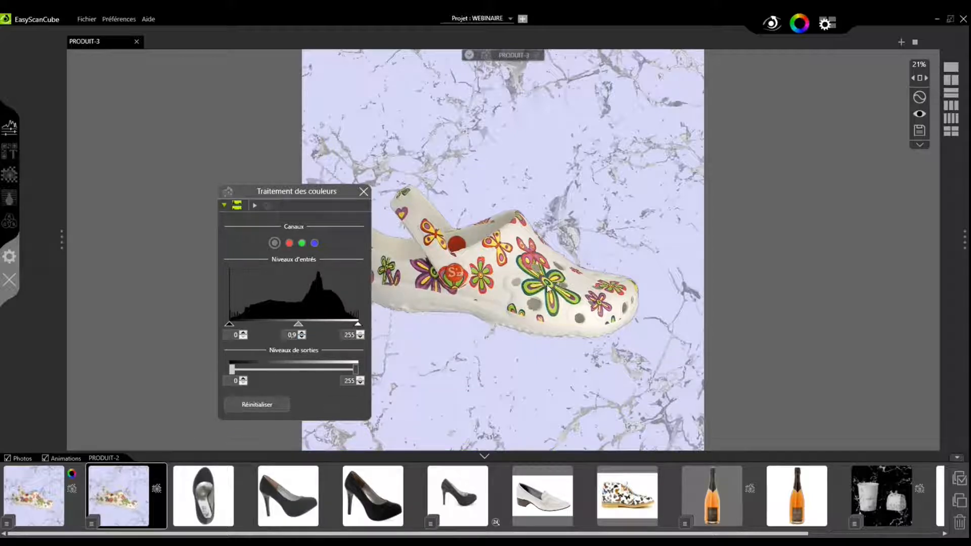
left_click(364, 191)
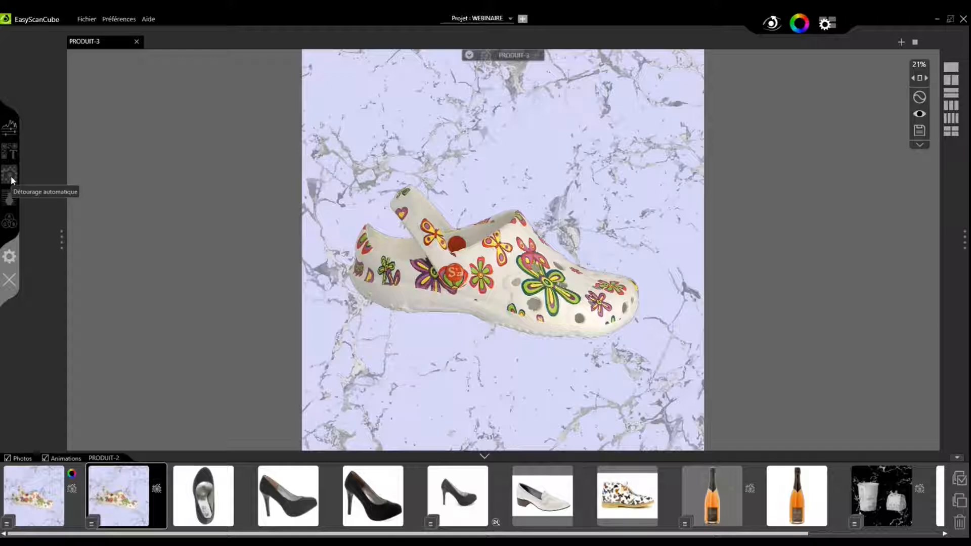
Add an image watermark using decathlon.png from DEMOS V3 > ZZZ TOOLS > LOGOS.
left_click(9, 151)
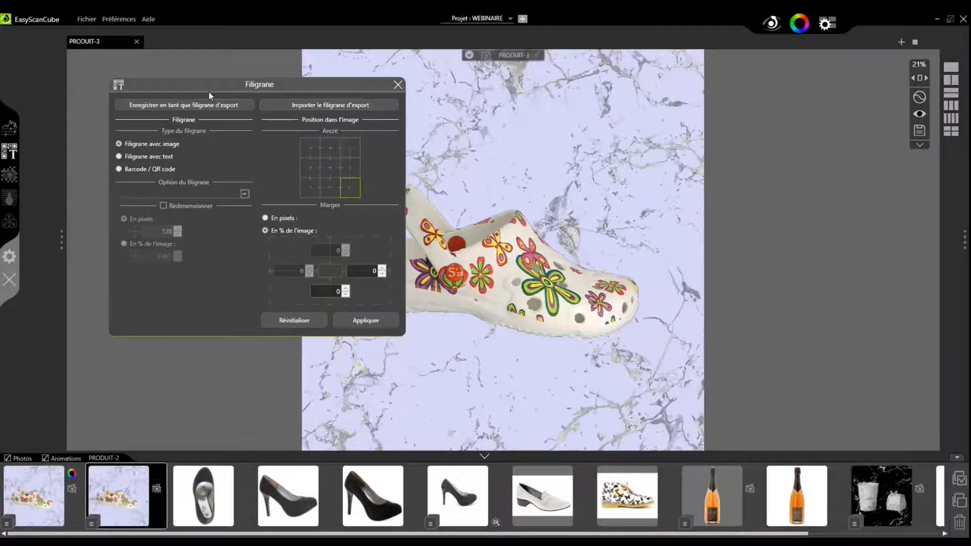
left_click_drag(213, 86, 296, 81)
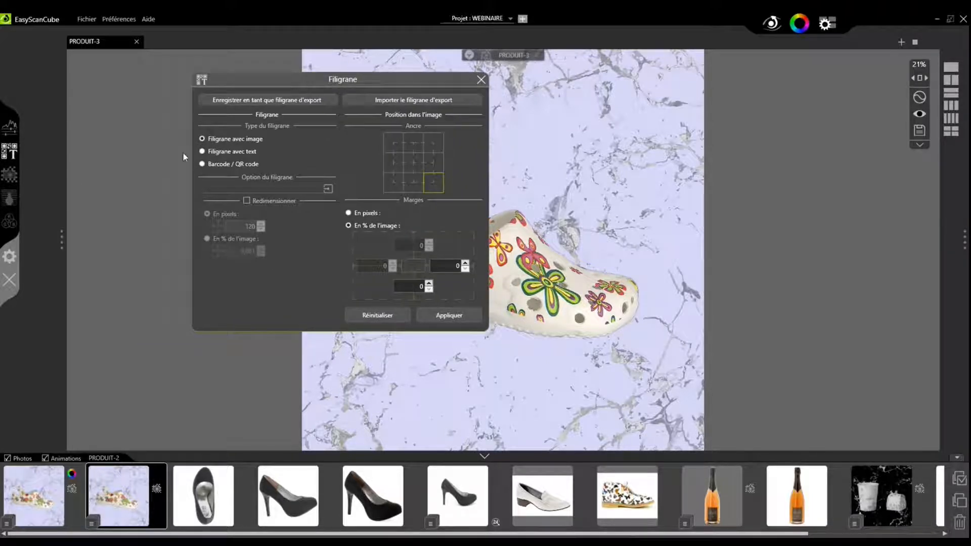
left_click(220, 154)
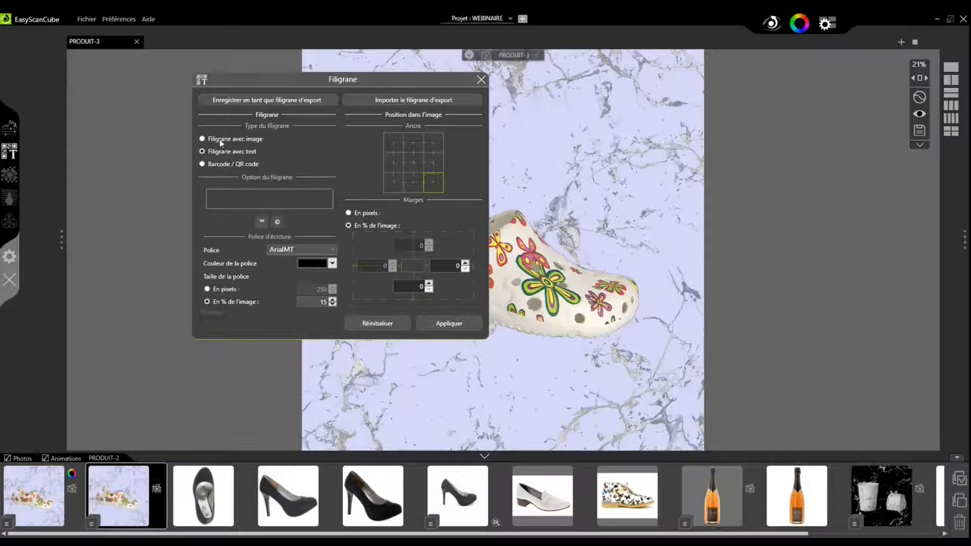
left_click(220, 141)
left_click(328, 190)
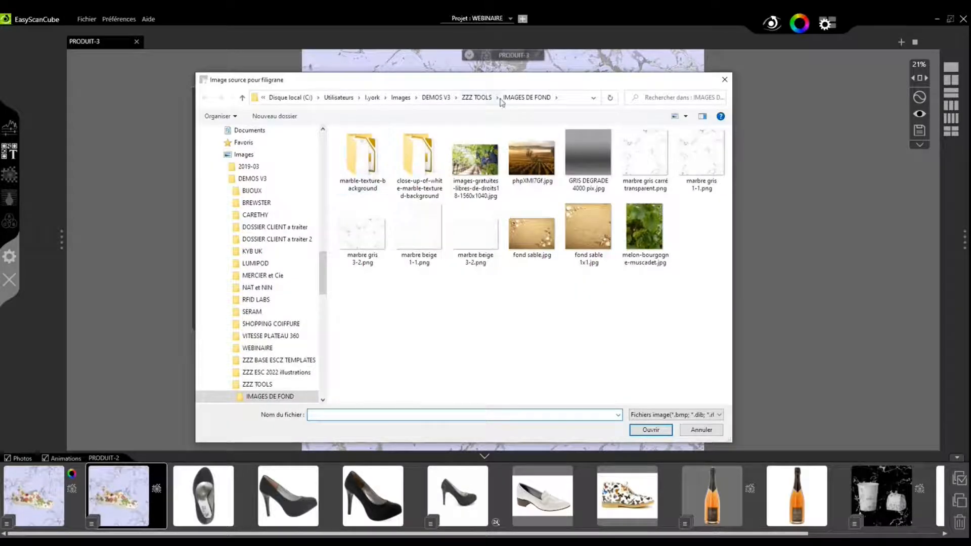
left_click(477, 97)
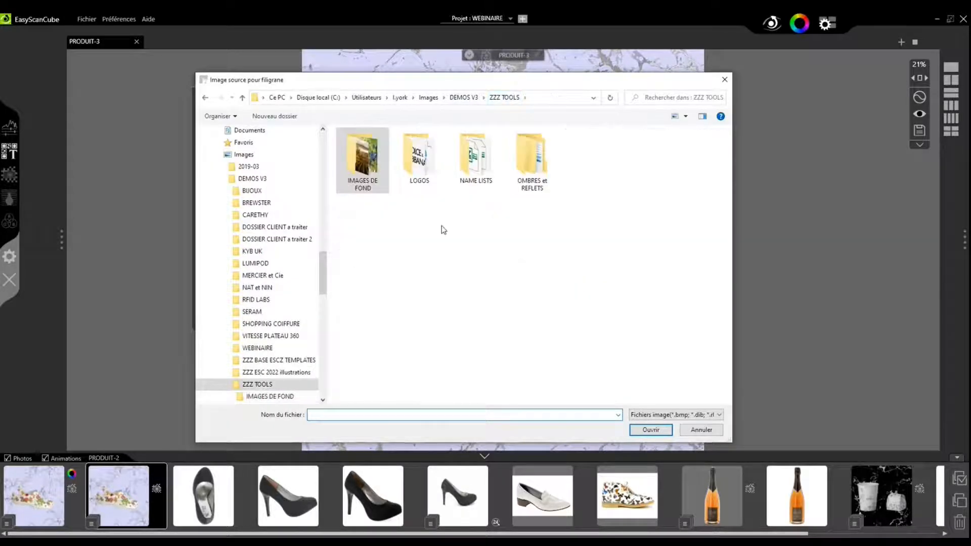
double_click(419, 166)
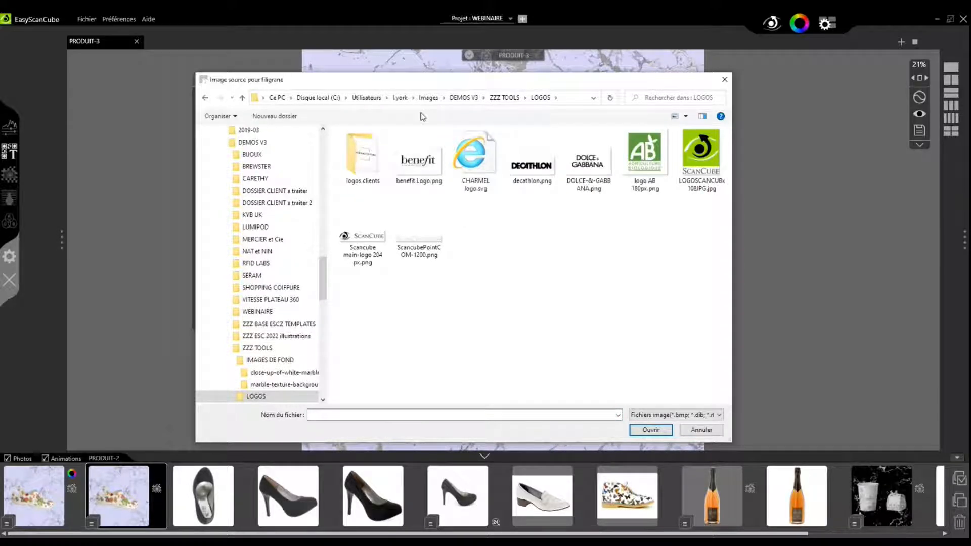
left_click(531, 161)
left_click(642, 431)
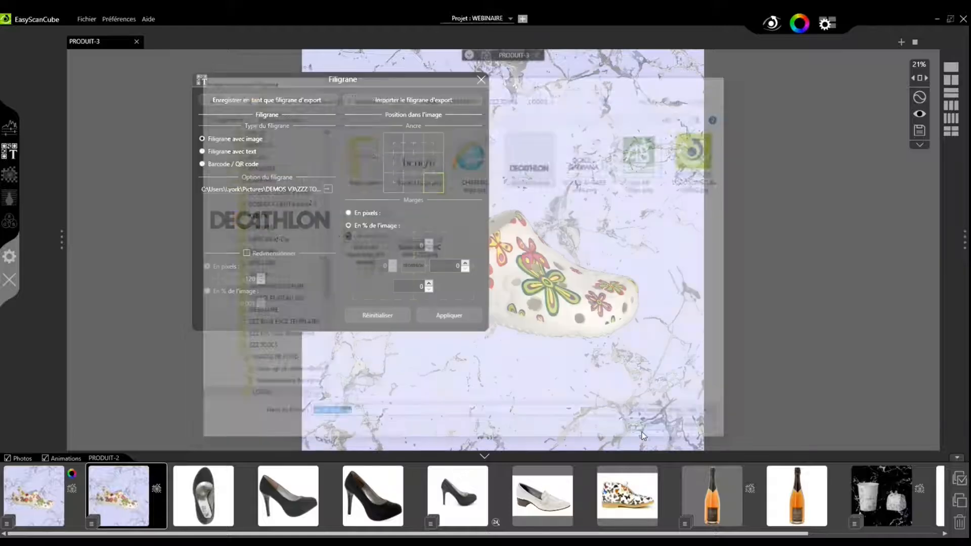
Try several anchor positions for the Decathlon logo, then anchor it in the photo's upper-right corner and apply it.
left_click(433, 142)
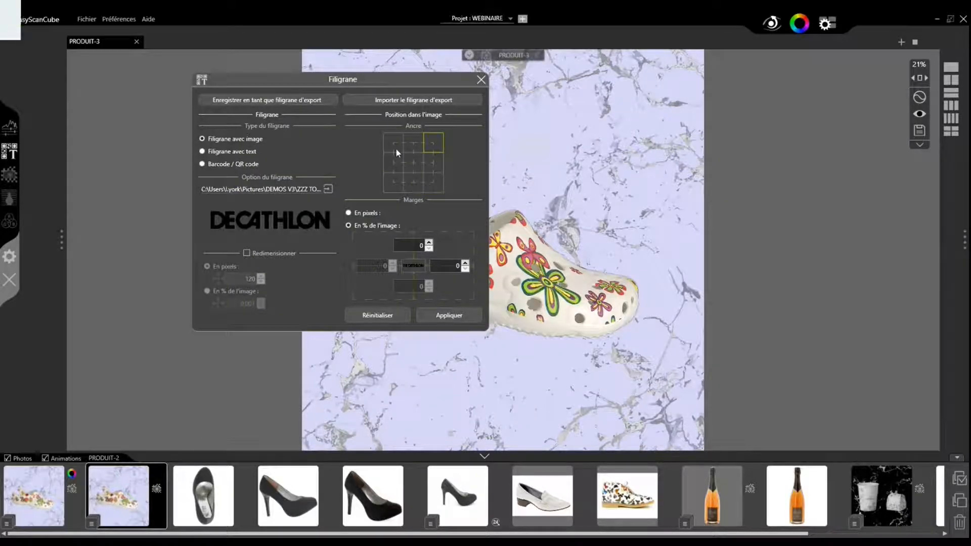
left_click(399, 162)
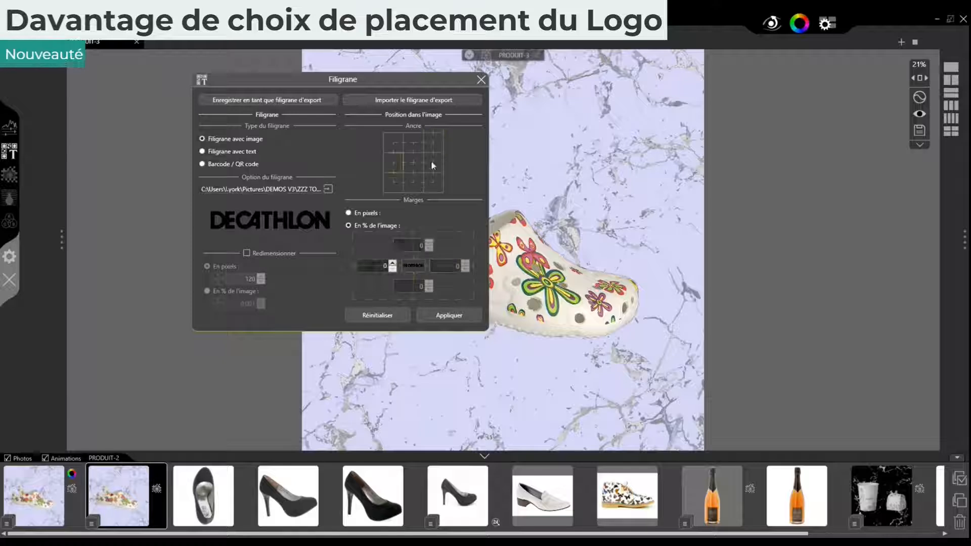
left_click(433, 163)
left_click(411, 141)
left_click(418, 183)
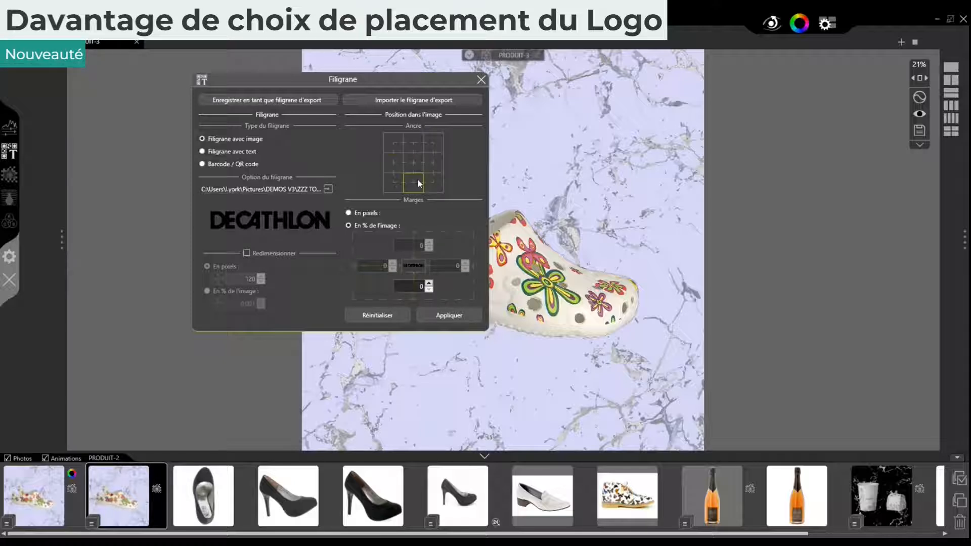
left_click(394, 161)
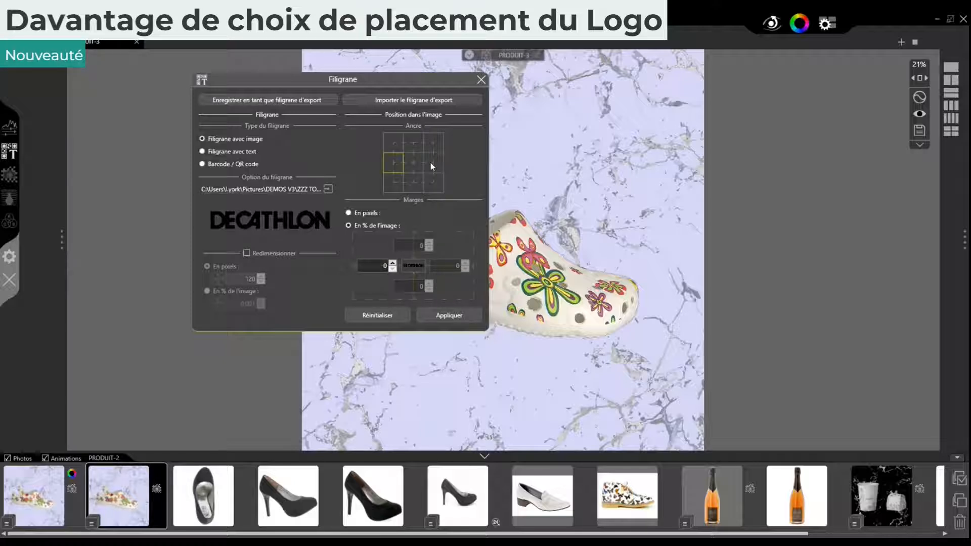
left_click(430, 162)
left_click(414, 148)
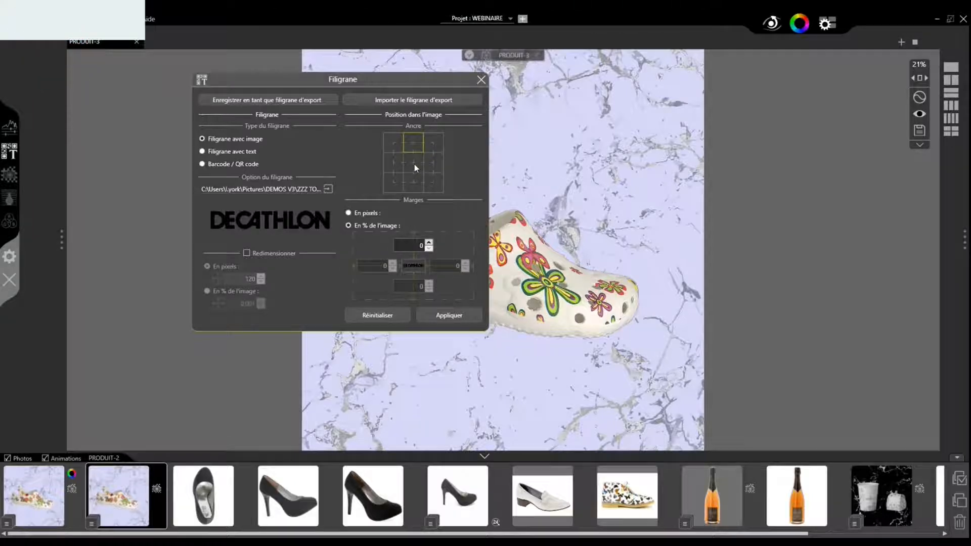
left_click(433, 144)
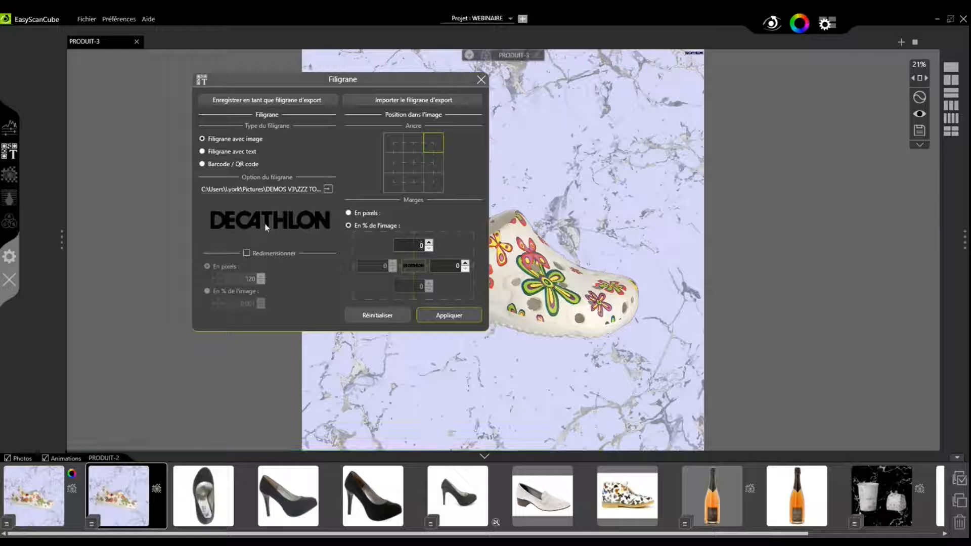
Set the logo's margins to 4% from the photo's upper edge and 2.5% from its right edge.
left_click(428, 243)
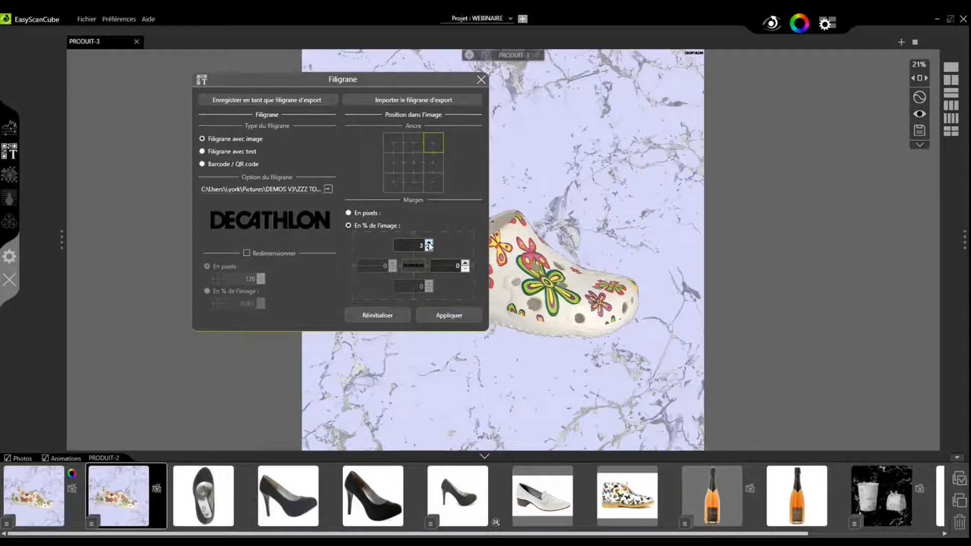
left_click(429, 243)
left_click(466, 263)
left_click(466, 263)
left_click(466, 263)
left_click(465, 263)
left_click(466, 262)
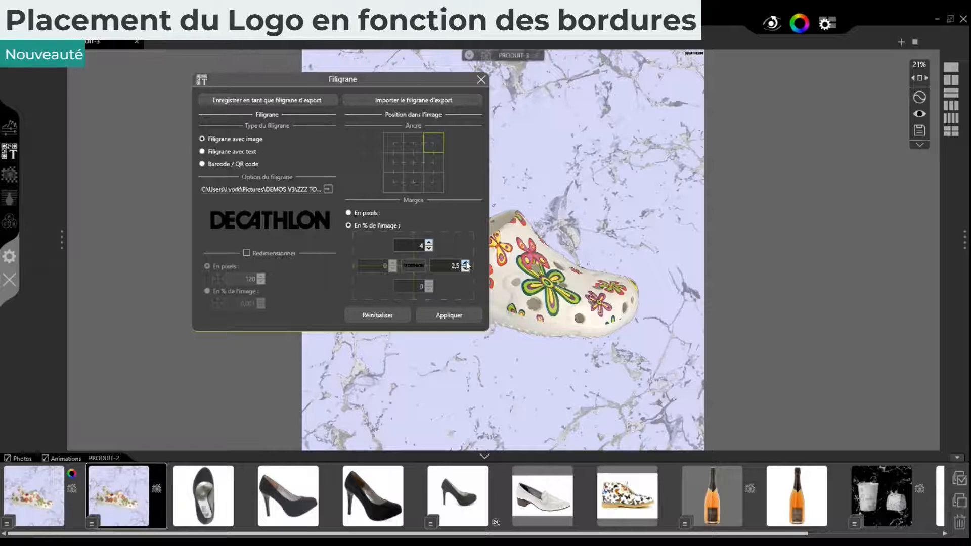
Enable logo resizing by percentage of the image, apply it at 20%, and enlarge the logo to 30%.
left_click(247, 252)
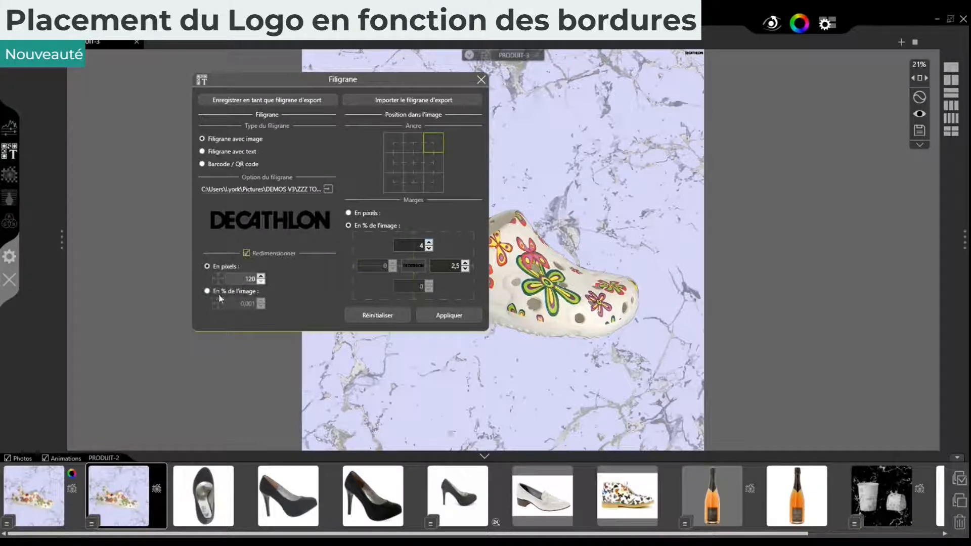
left_click(208, 291)
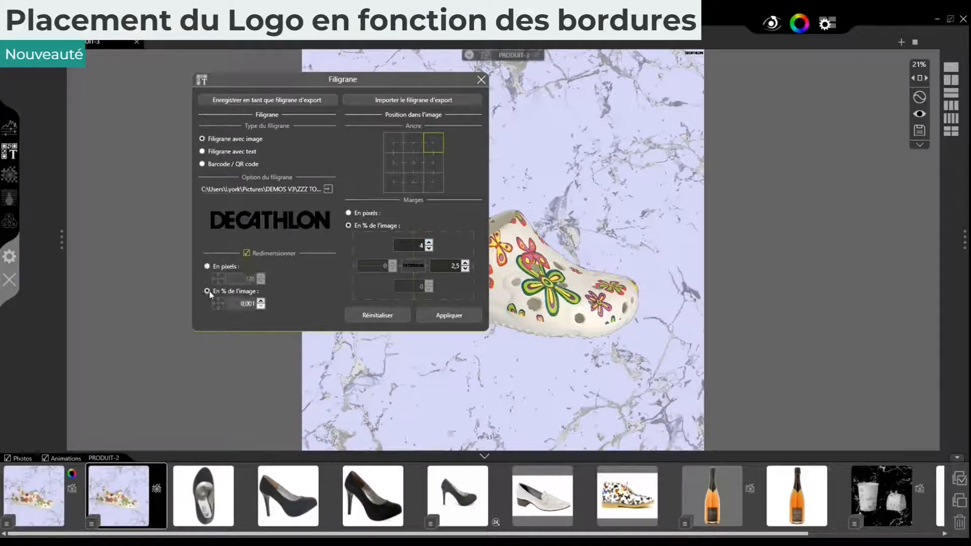
type("20")
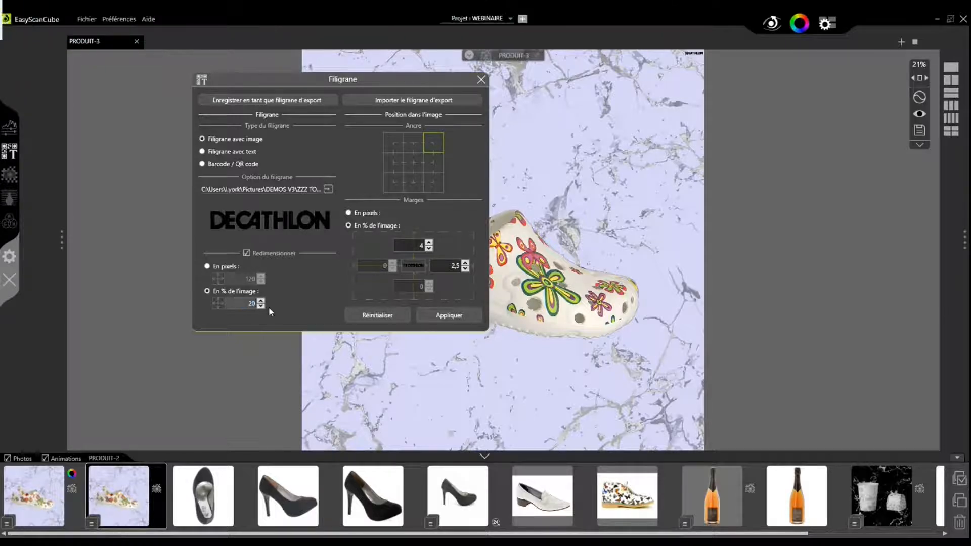
left_click(441, 317)
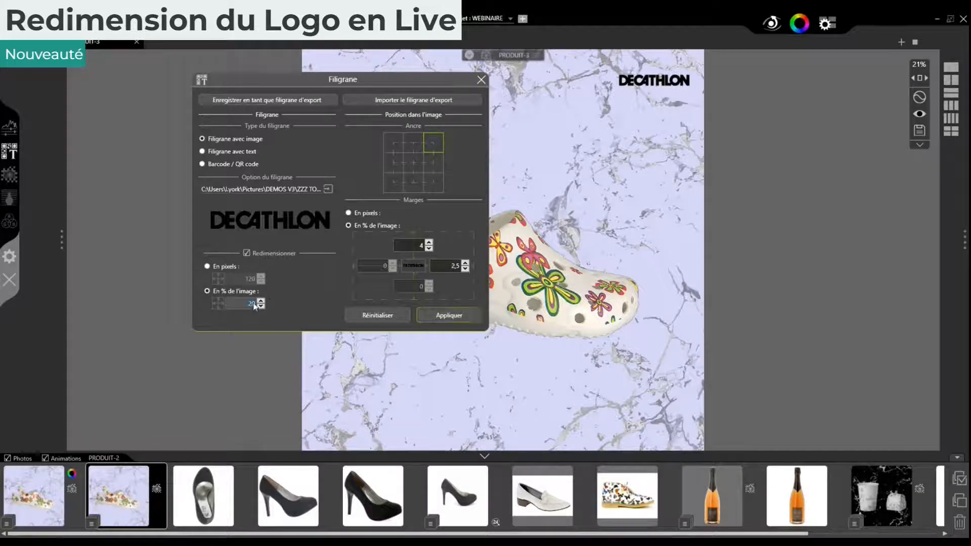
type("30")
left_click(465, 317)
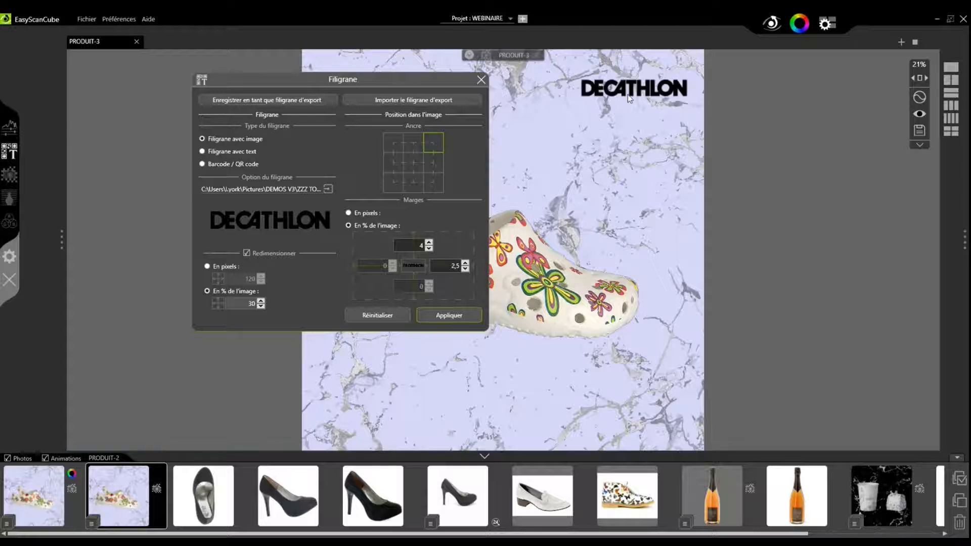
left_click(204, 151)
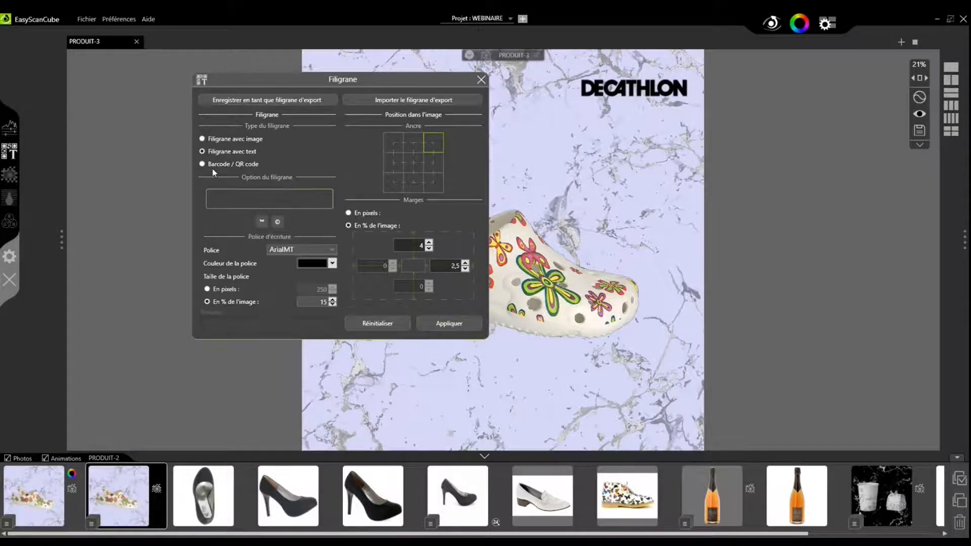
type("www")
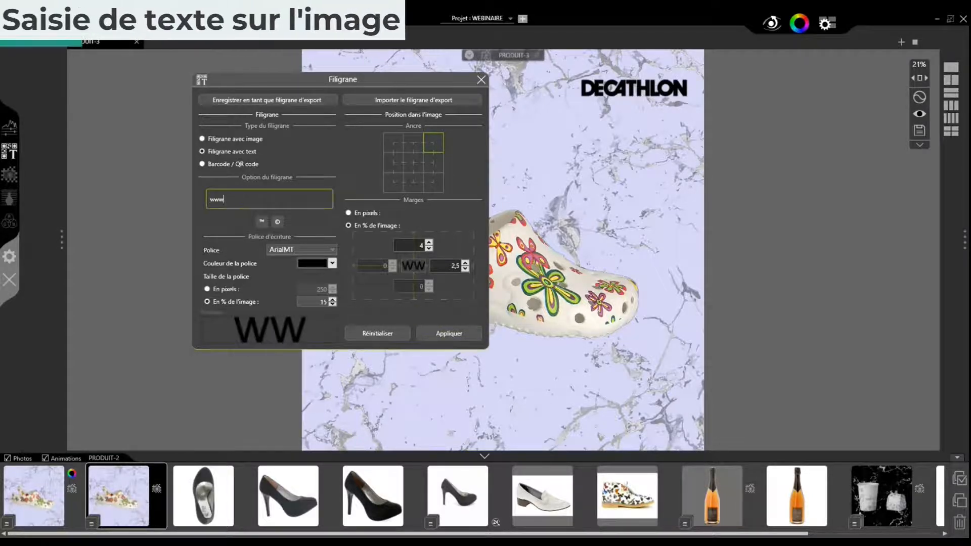
type(".")
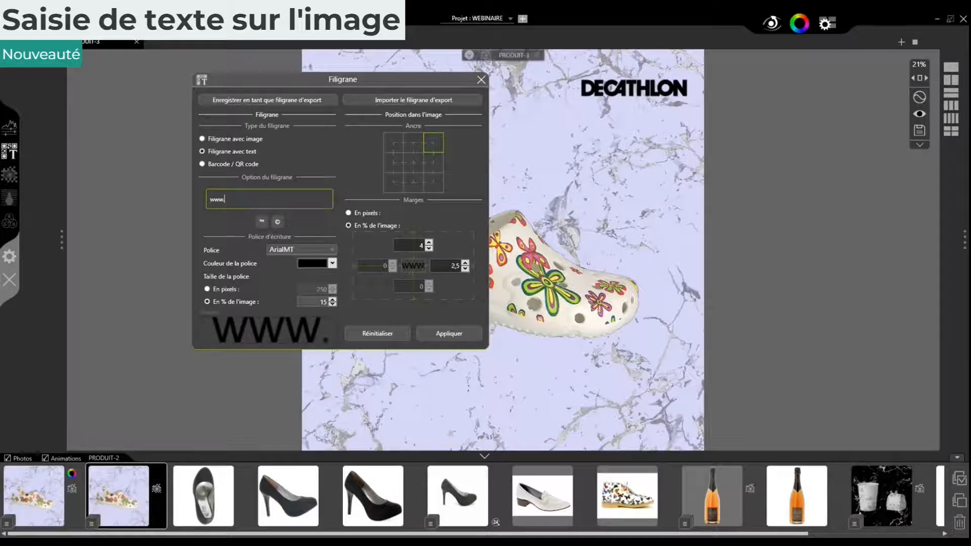
type("scancube")
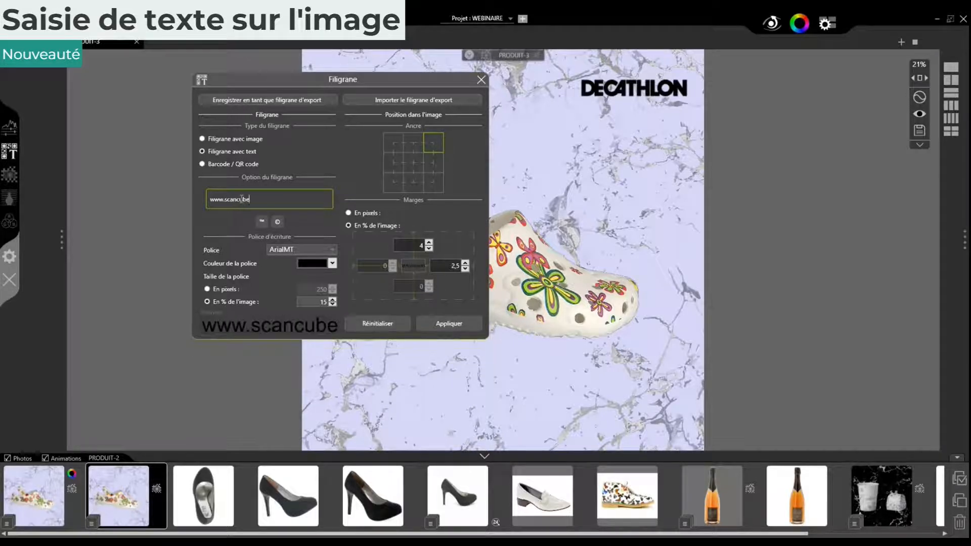
type(".com")
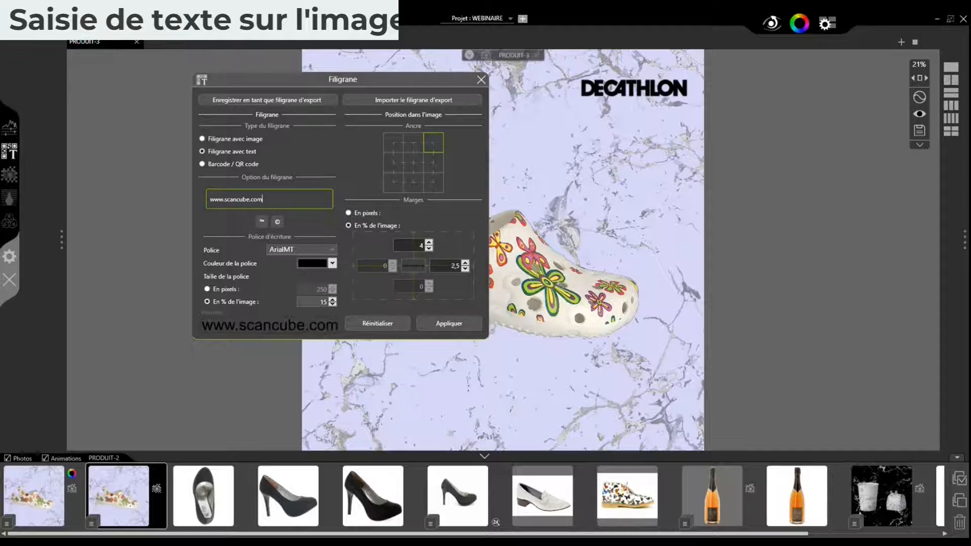
double_click(269, 200)
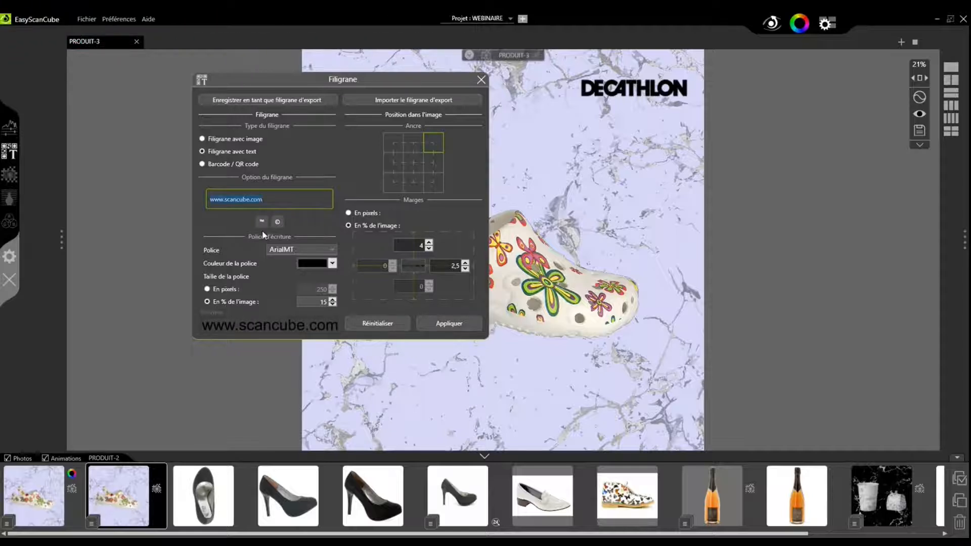
Set the watermark text to the Calibri font in light pink and apply it to the photo.
left_click(331, 253)
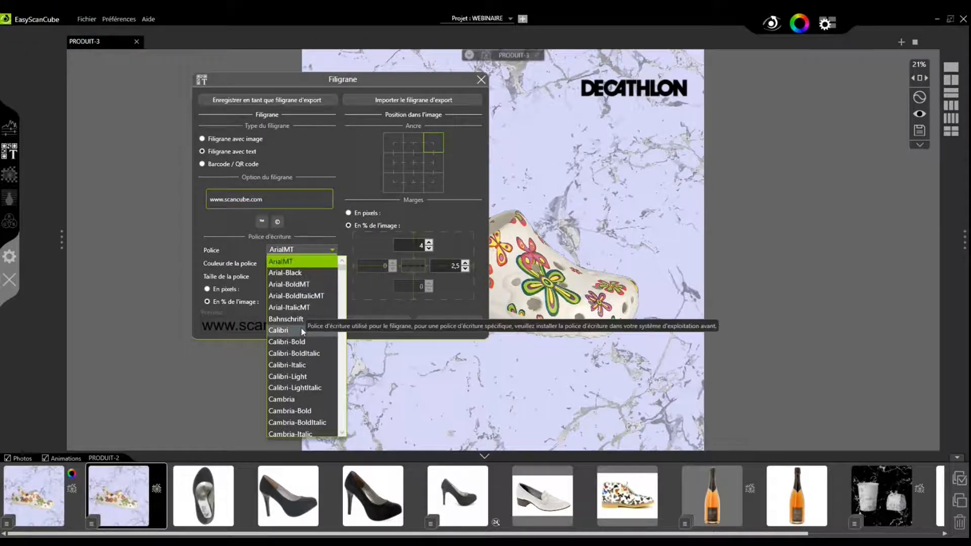
left_click(302, 330)
left_click(332, 263)
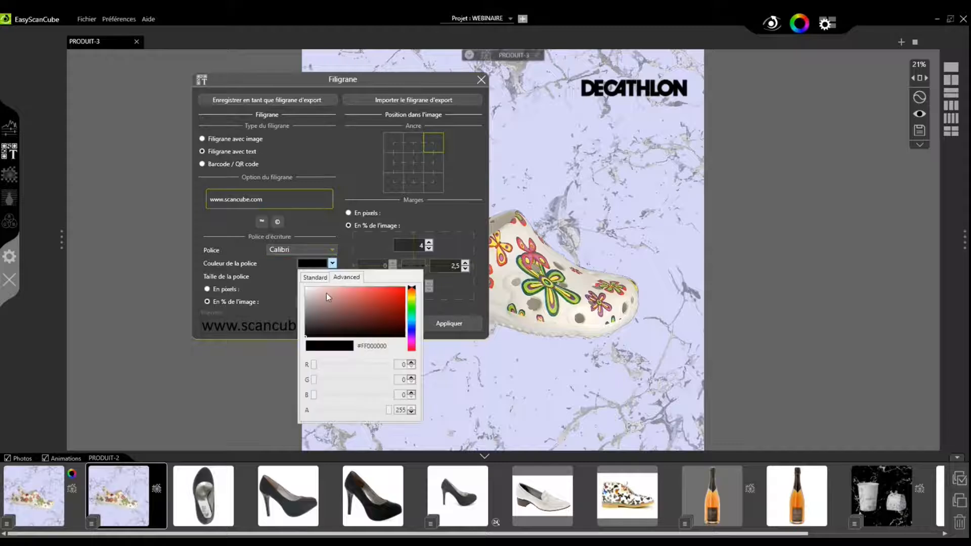
left_click(324, 293)
left_click(444, 323)
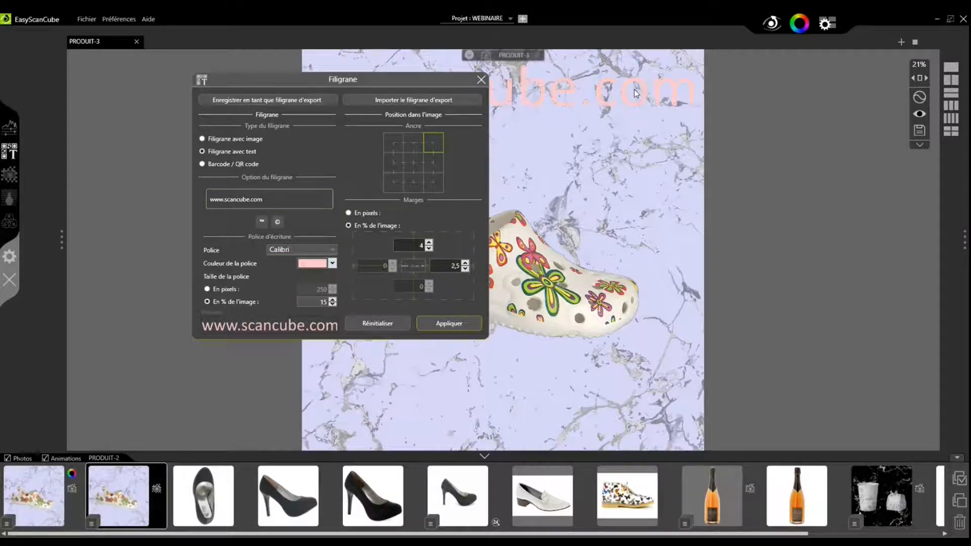
Reduce the watermark text's font size to 8.5% of the image and apply it to the photo.
left_click_drag(439, 79, 411, 88)
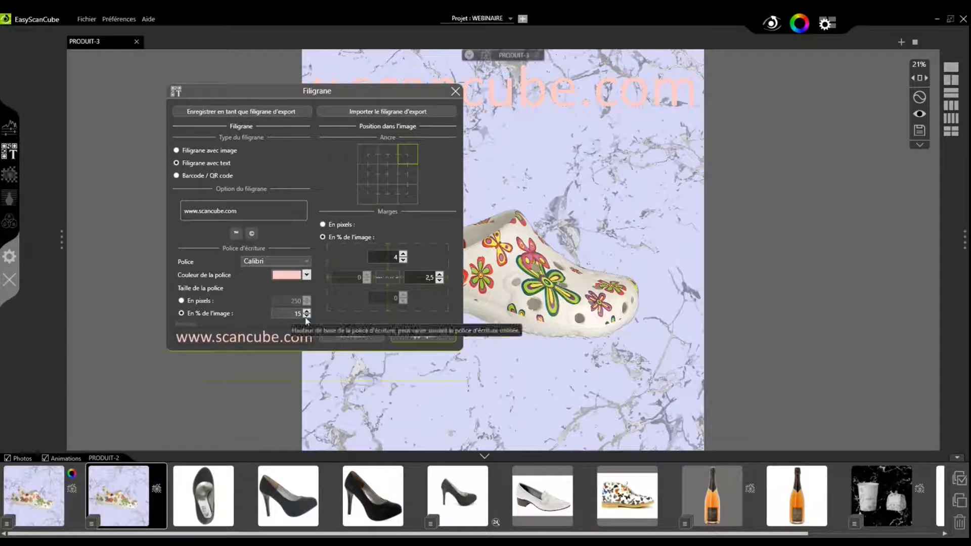
left_click(306, 316)
left_click(307, 316)
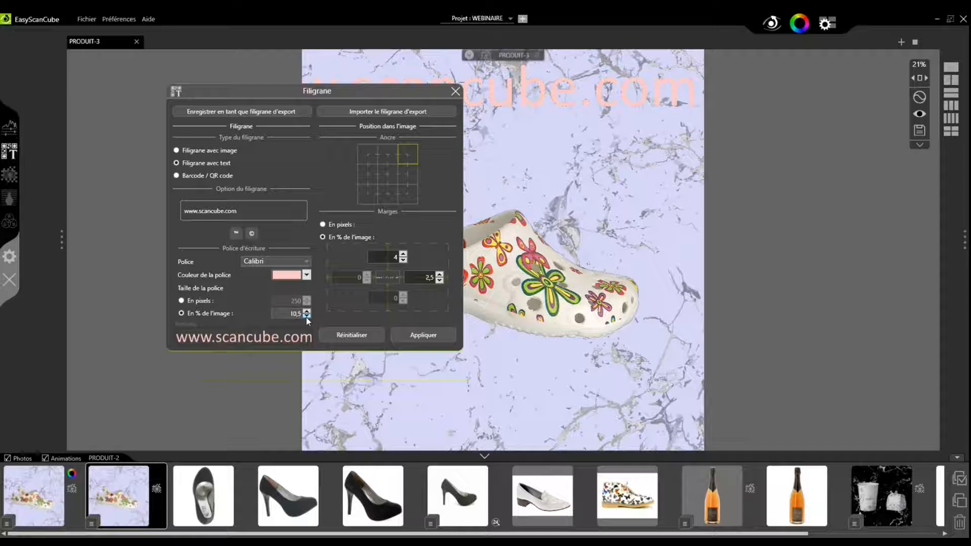
left_click(409, 338)
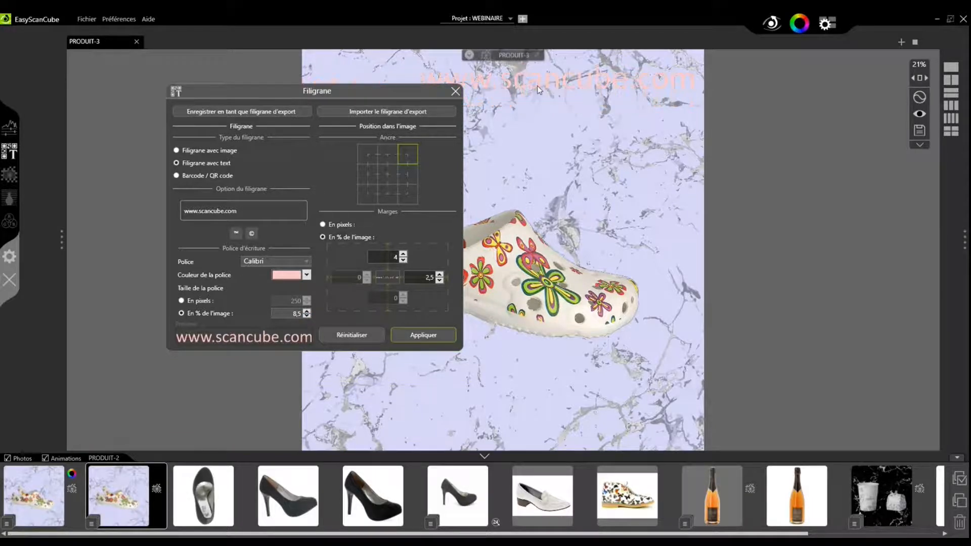
left_click(175, 176)
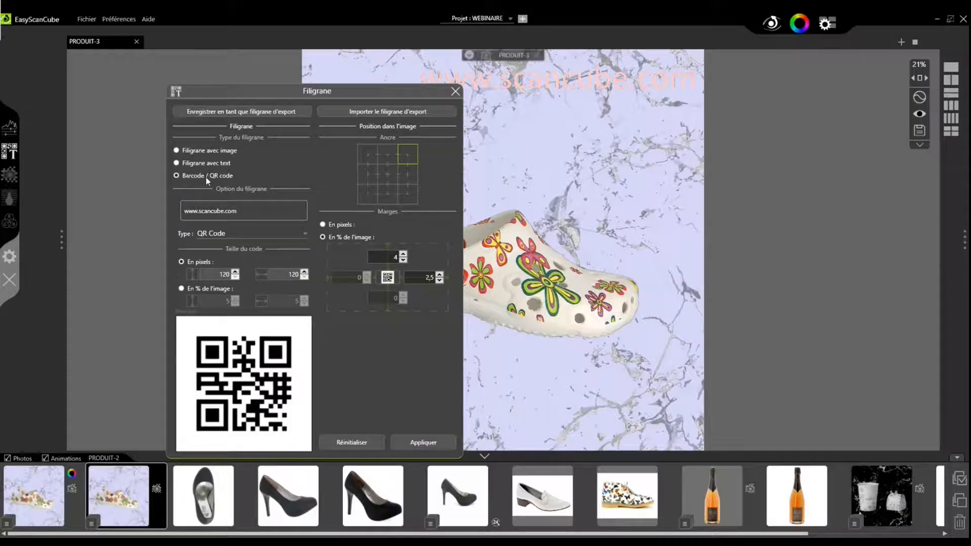
left_click_drag(242, 214, 169, 215)
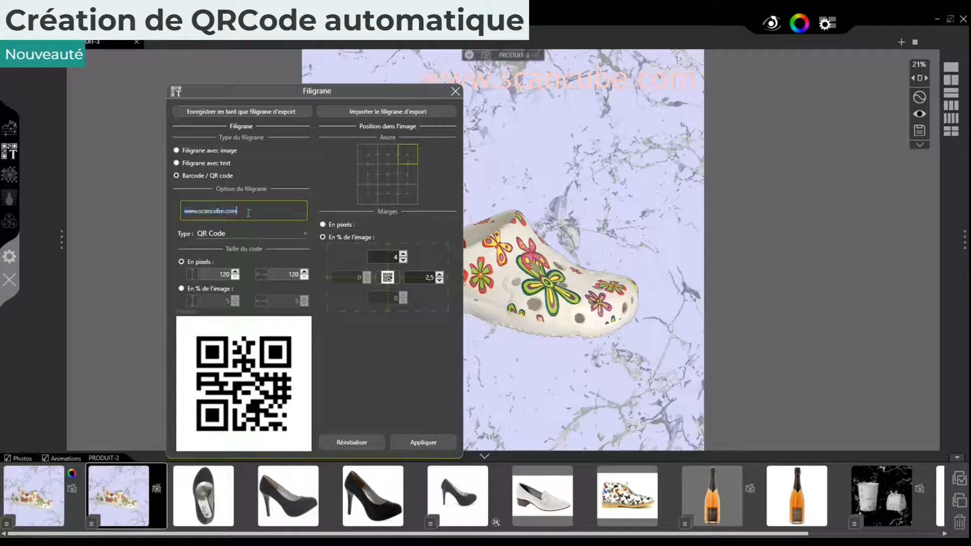
left_click_drag(247, 213, 210, 209)
type("sdfskdj")
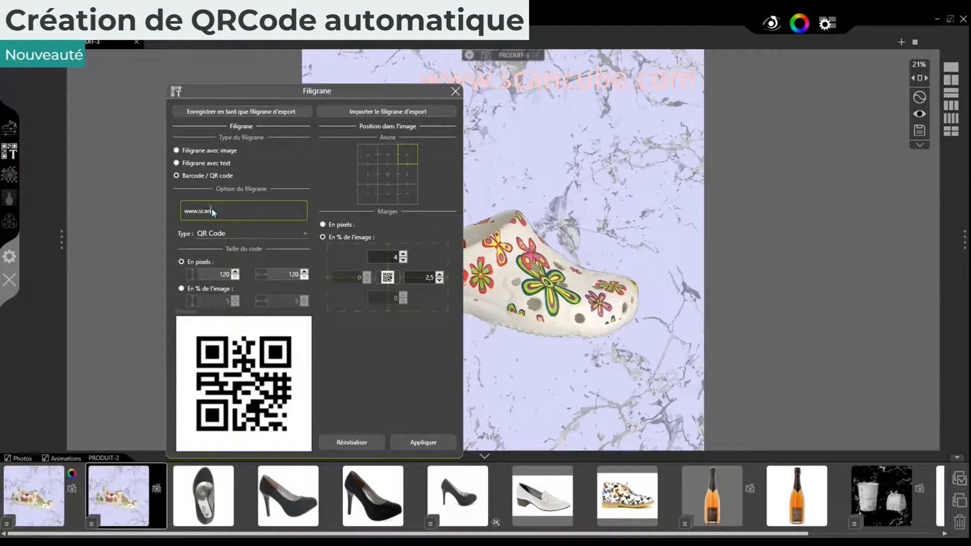
type("kjsdfksdfksdf")
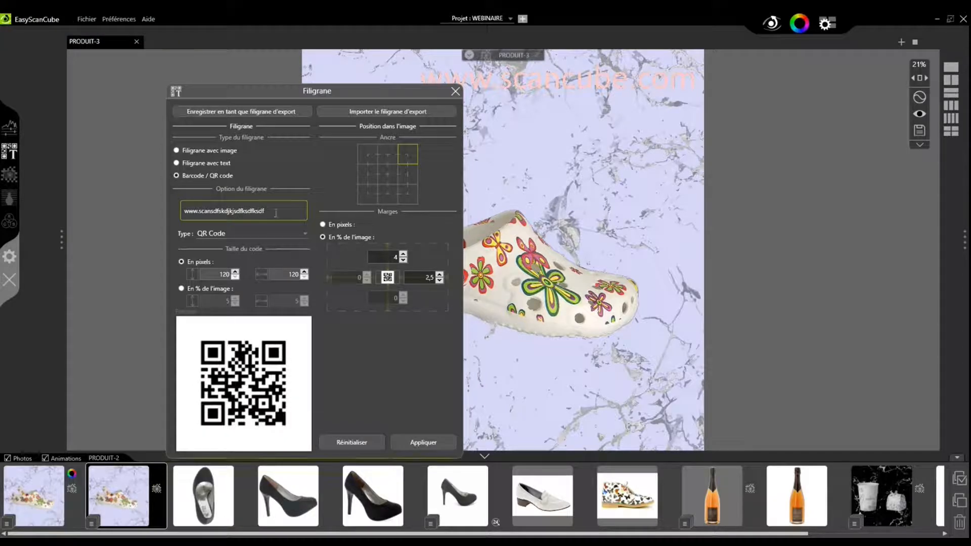
Replace the QR code's content with "wwww.menport.com" and apply the code to the photo.
left_click_drag(265, 210, 157, 212)
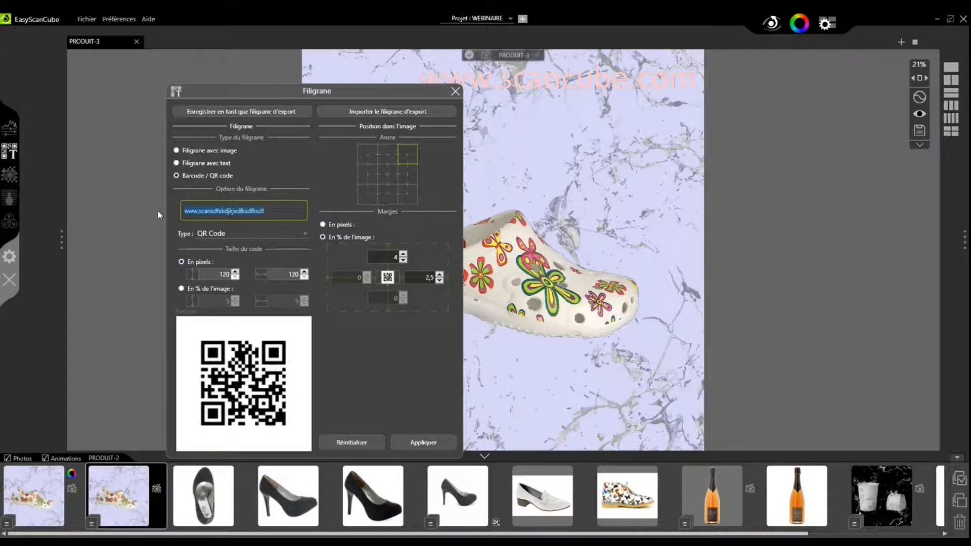
type("menport.com")
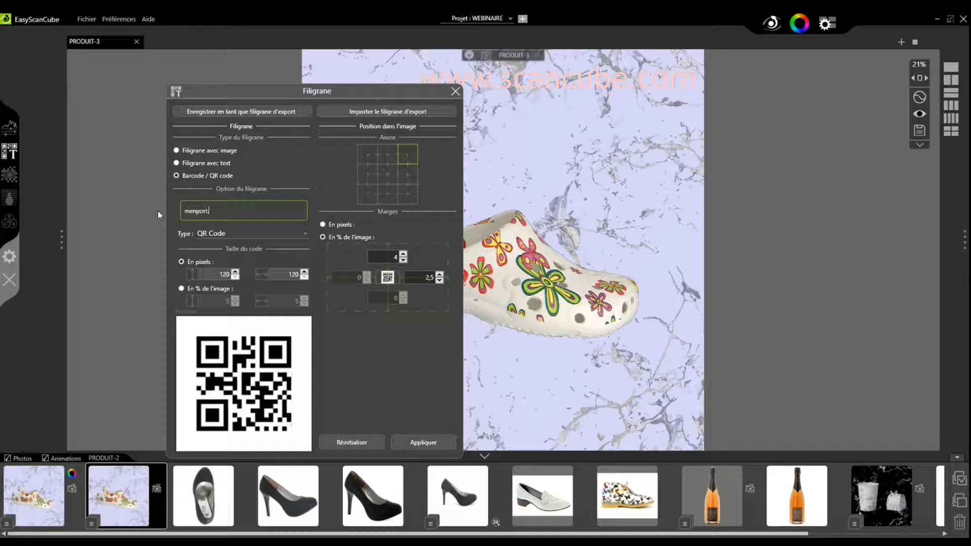
key("Left")
key("Left")
key("Left")
key("Left")
key("Left")
key("Left")
key("Left")
key("Left")
key("Left")
key("Left")
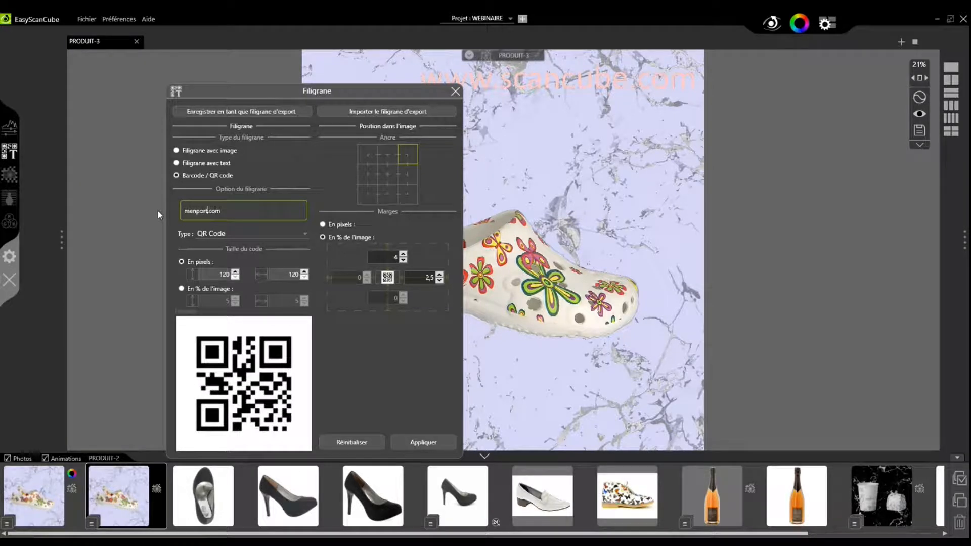
type("wwww.")
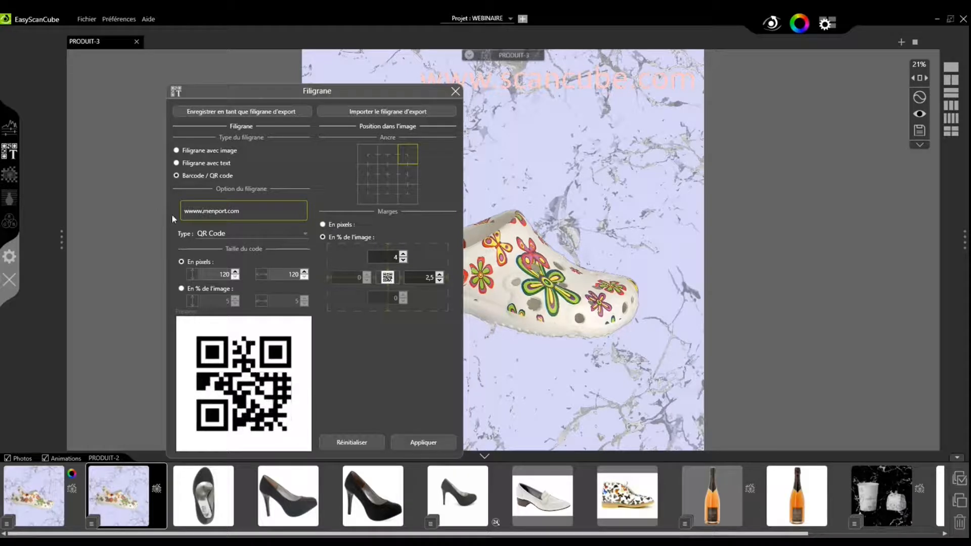
left_click(432, 444)
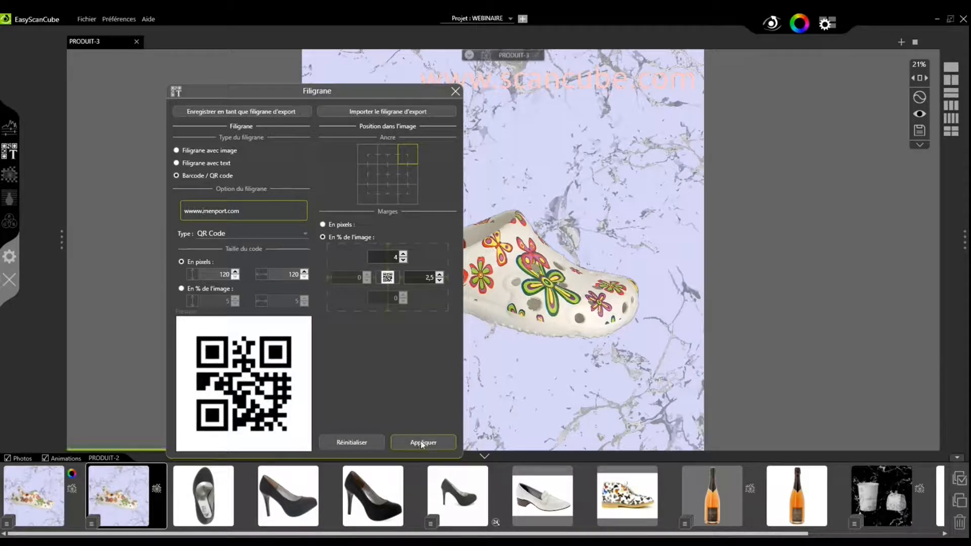
left_click(419, 441)
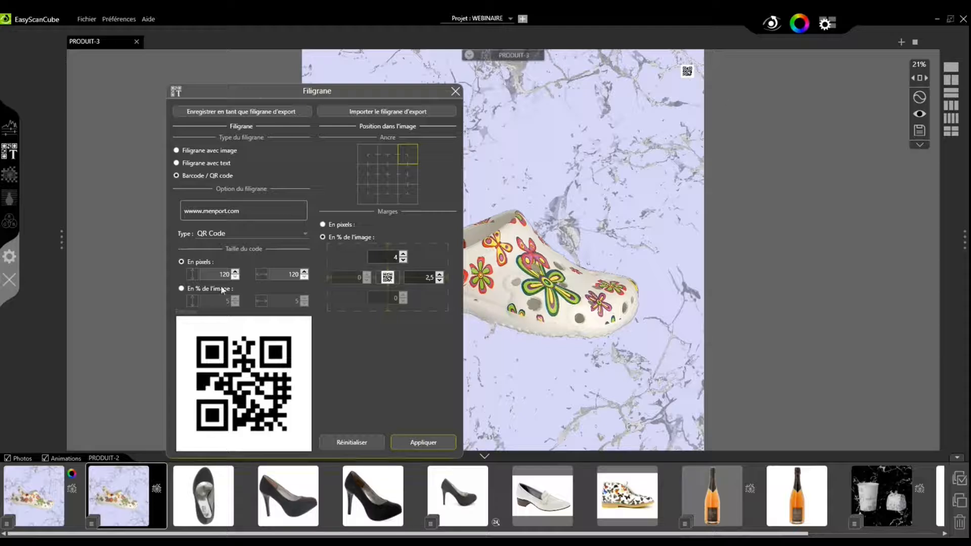
Size the QR code as a percentage of the image, with 15% height and 15% width, and apply it.
left_click(189, 289)
left_click(225, 300)
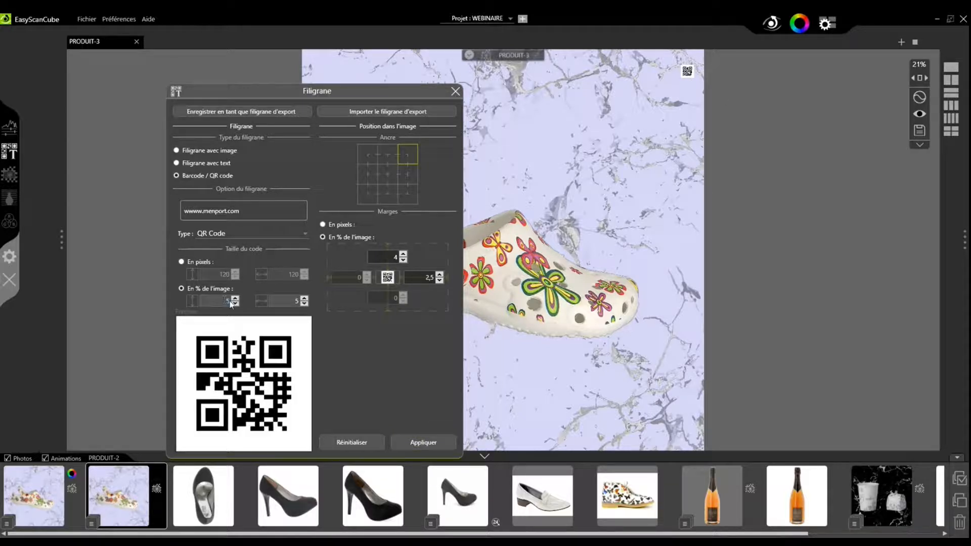
type("1")
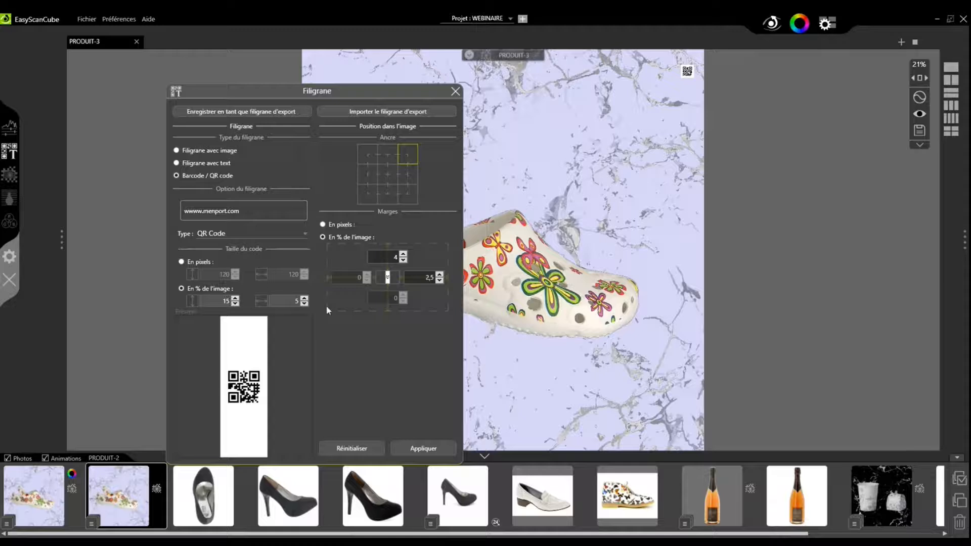
left_click_drag(293, 302, 299, 304)
type("15")
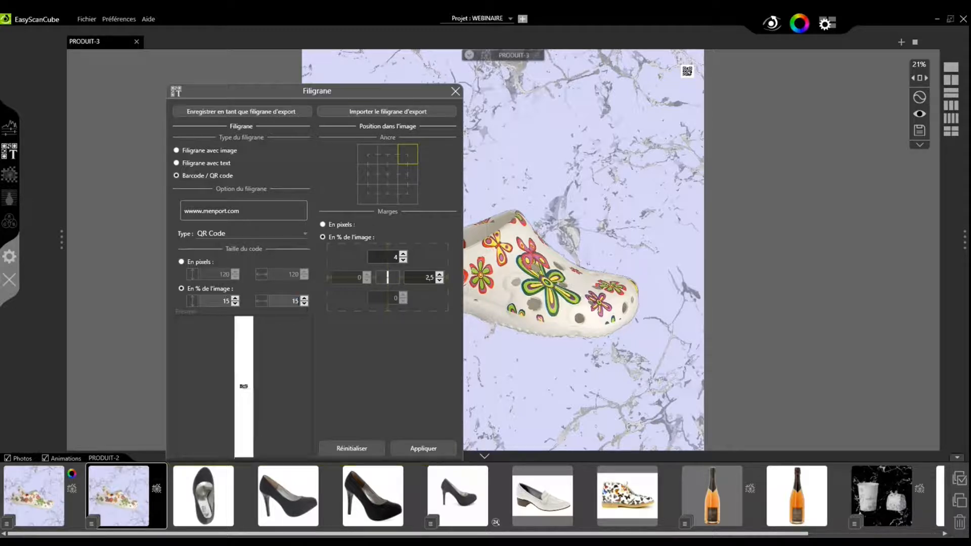
left_click(428, 444)
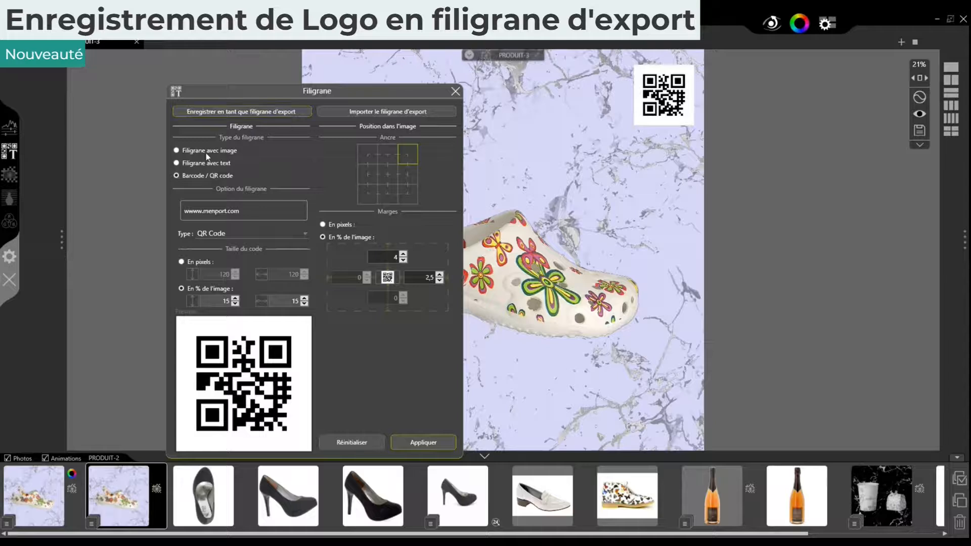
Store the QR code as the export watermark and save the watermarked photo.
left_click(275, 111)
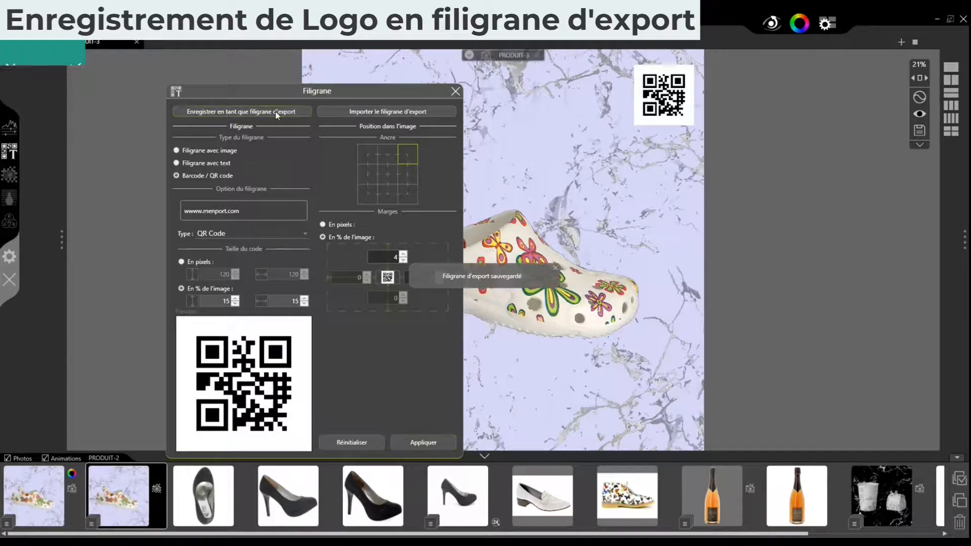
left_click(424, 442)
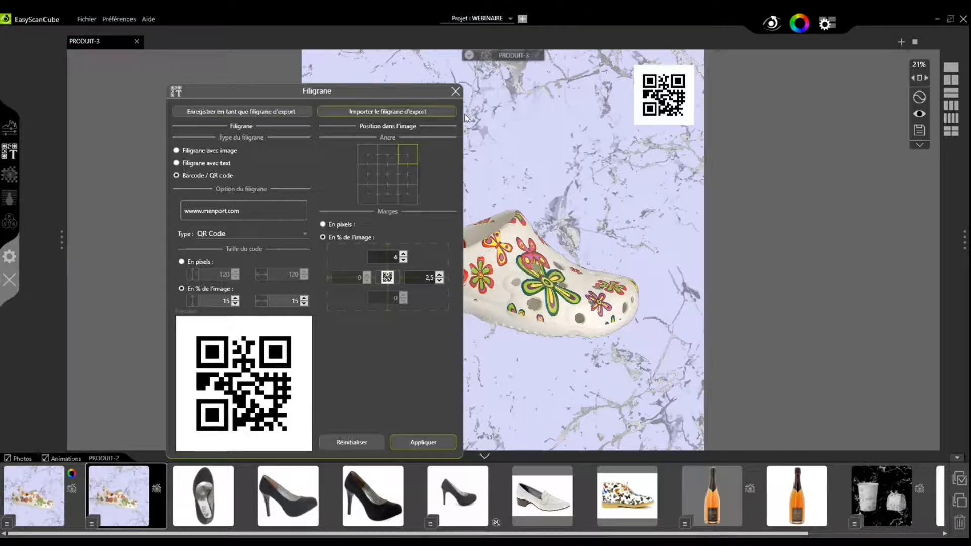
left_click(918, 131)
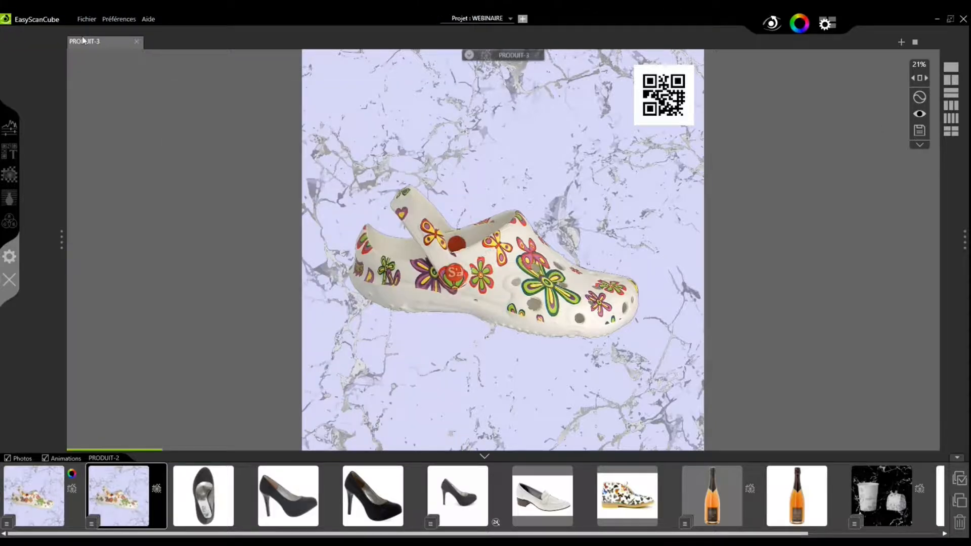
Review the Smartcopy preferences and the JPG 800 px configuration's save options, including the default watermark option.
left_click(112, 20)
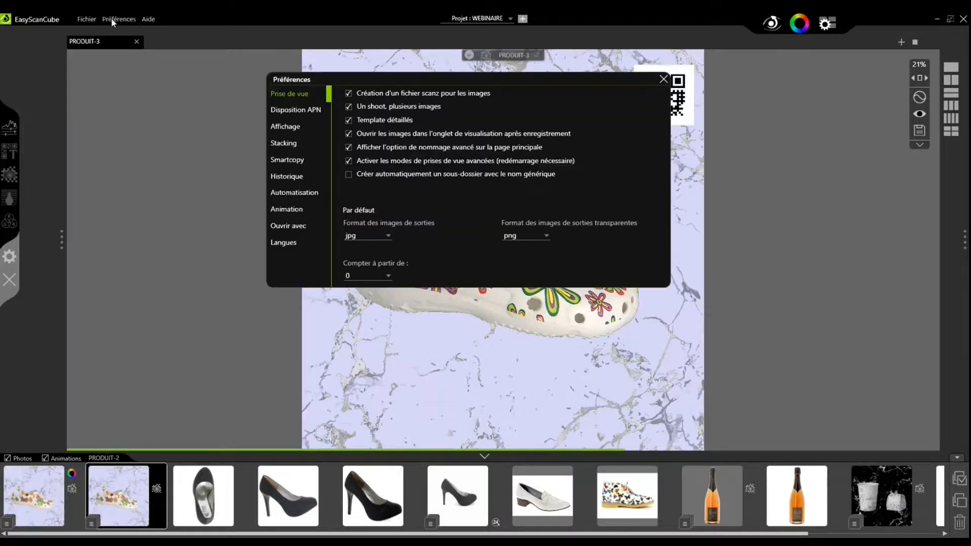
left_click(292, 162)
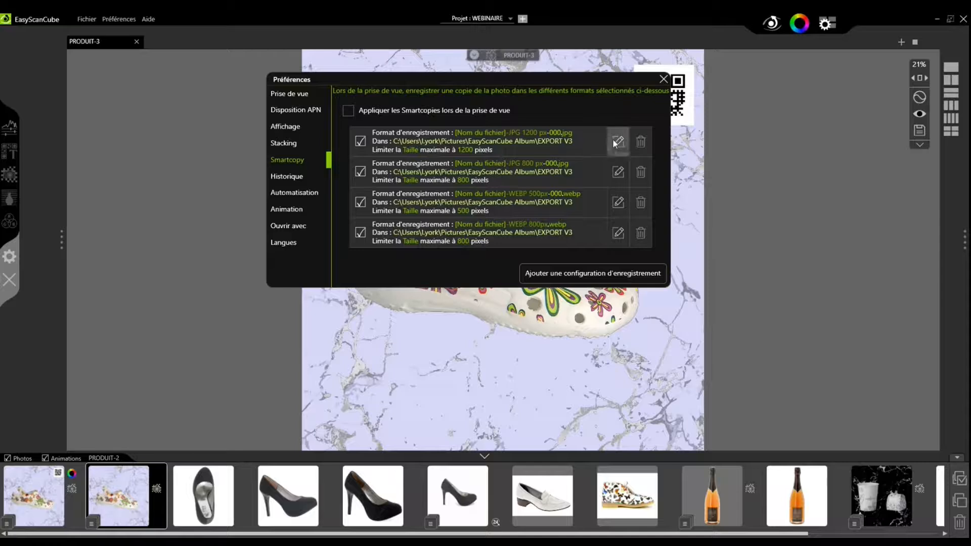
left_click(618, 172)
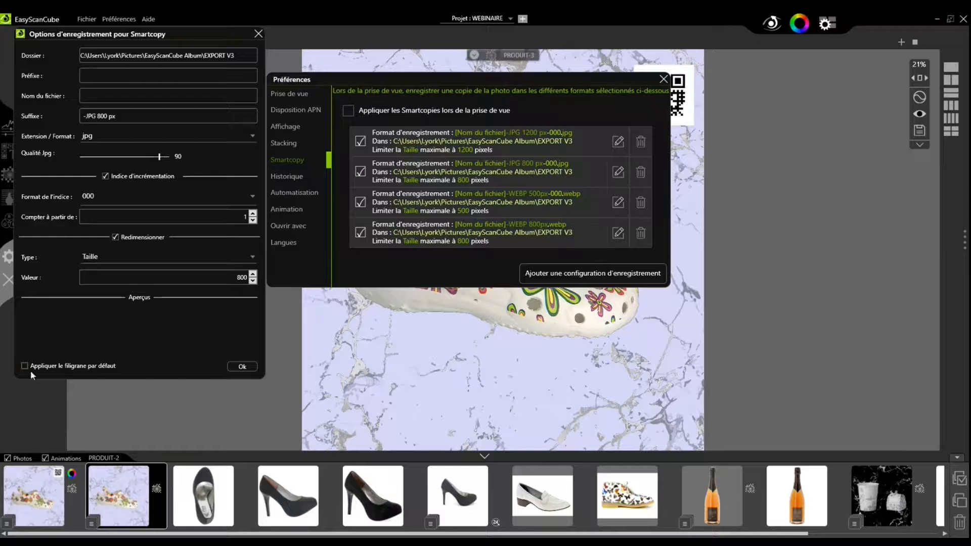
left_click(250, 367)
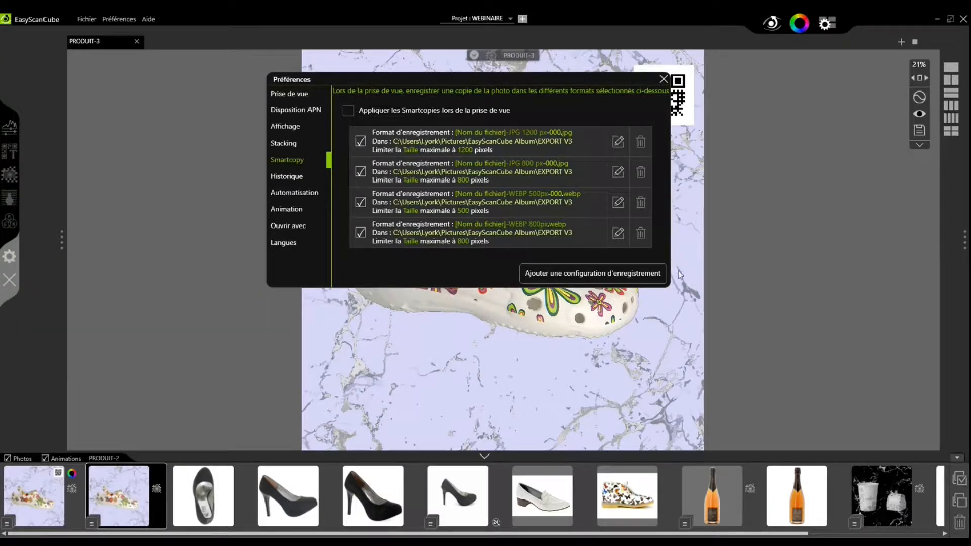
left_click(663, 79)
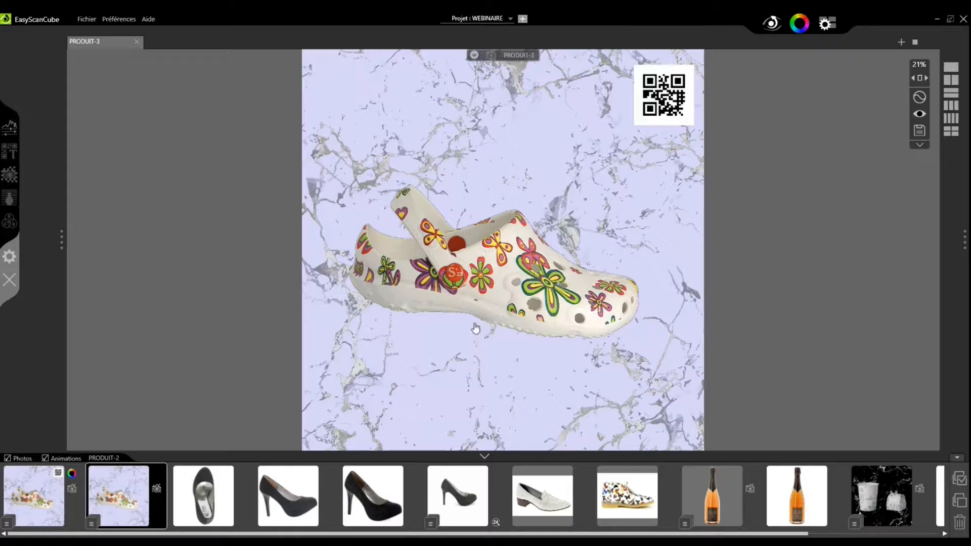
From the shooting view, switch to the NAT et NIN project and back to WEBINAIRE.
left_click(771, 22)
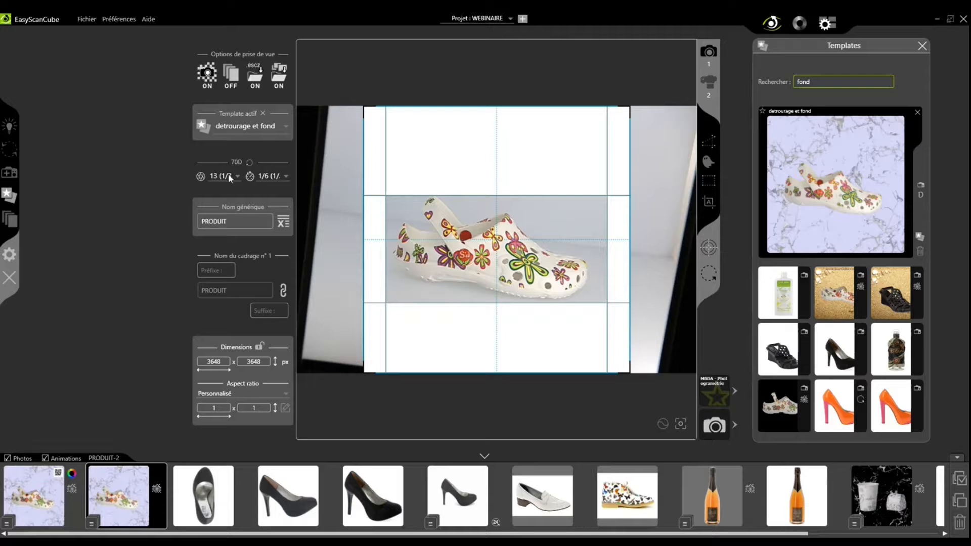
left_click(510, 20)
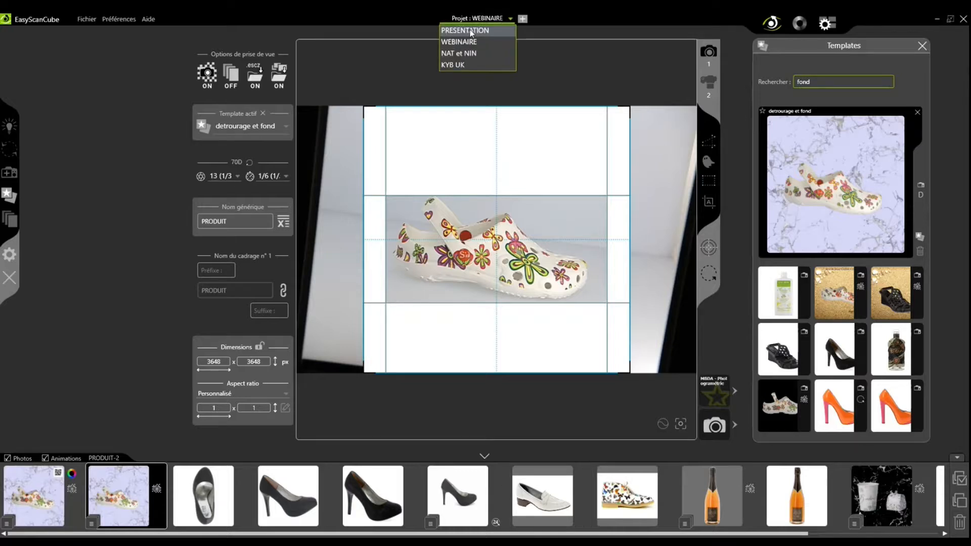
left_click(459, 53)
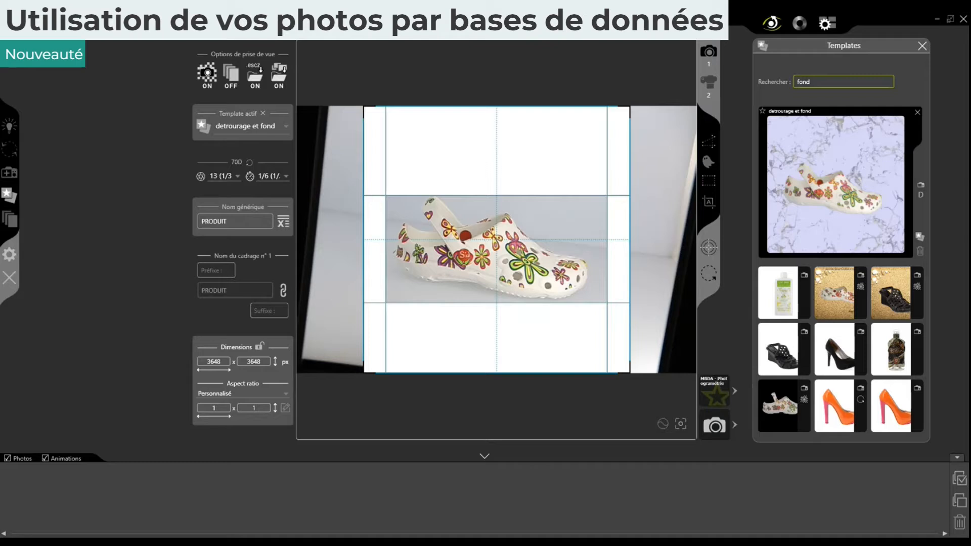
left_click(478, 21)
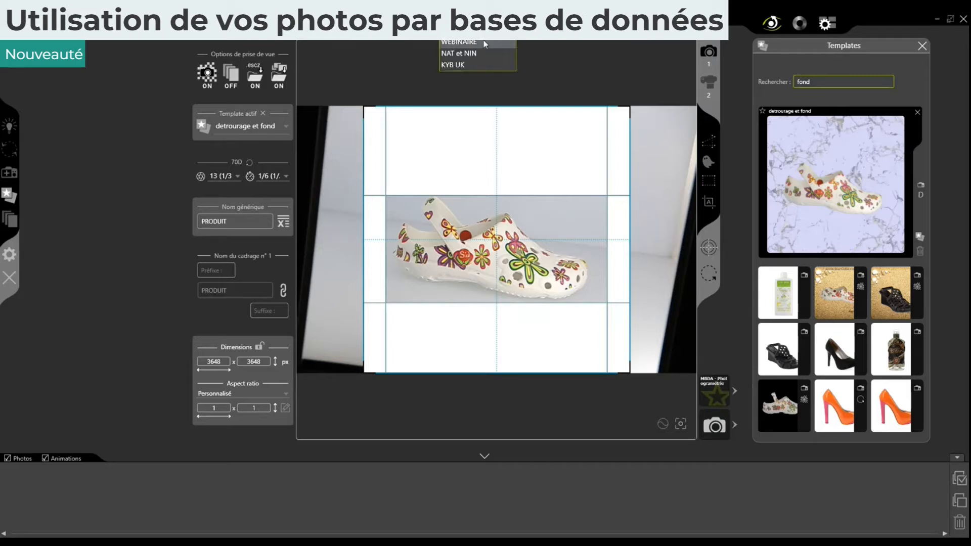
left_click(484, 44)
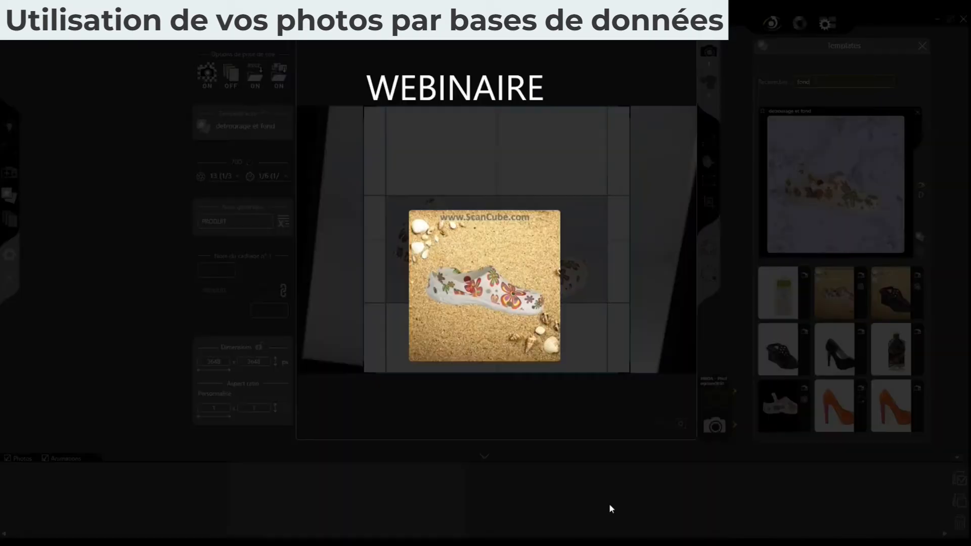